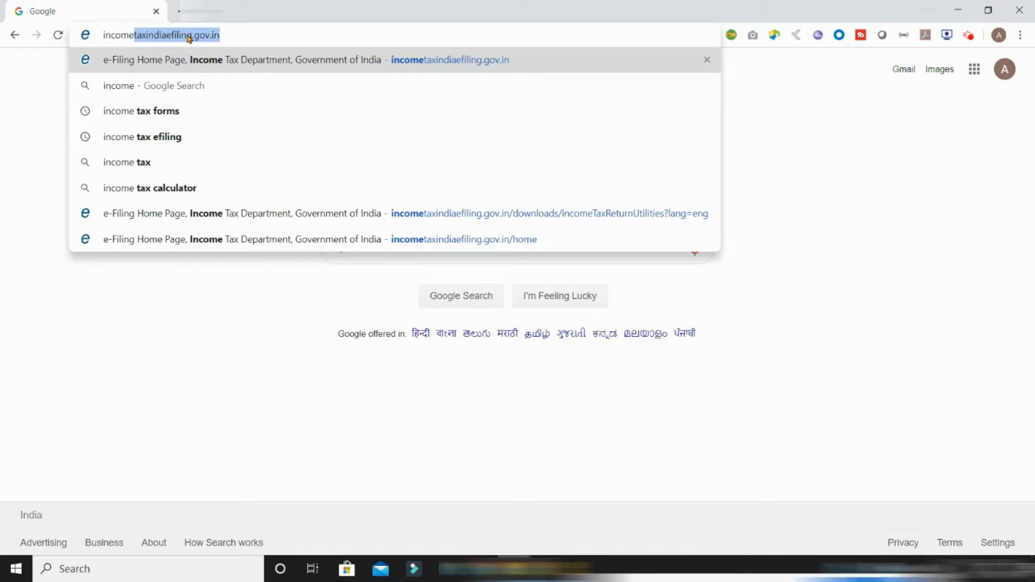
Go to incometaxindiaefiling.gov.in by accepting the address-bar suggestion for 'income'
{"action": "key", "text": "Return"}
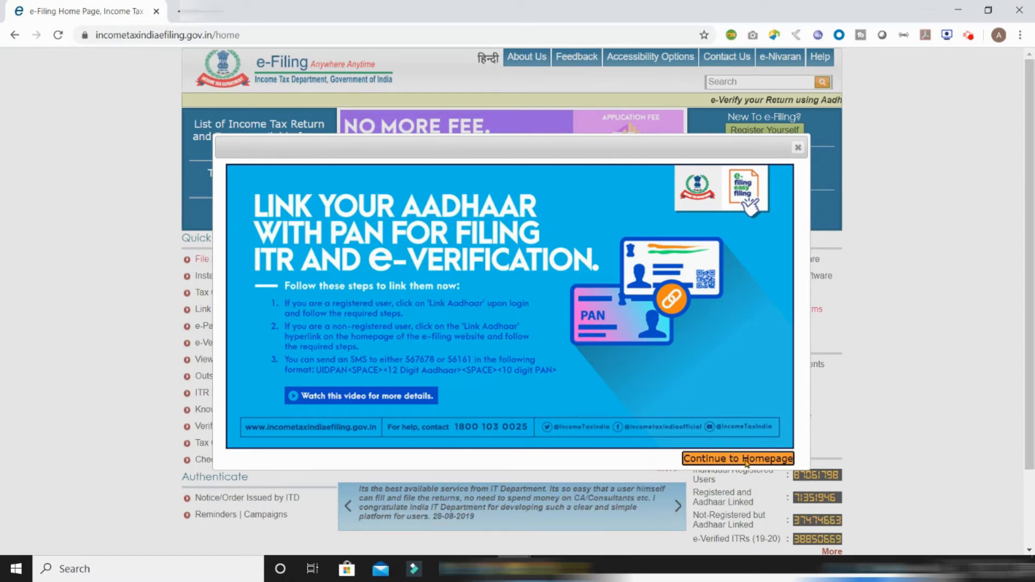
Dismiss the Aadhaar–PAN notice, then fill the login form with user ID, password and captcha
{"action": "left_click", "coordinate": [746, 459]}
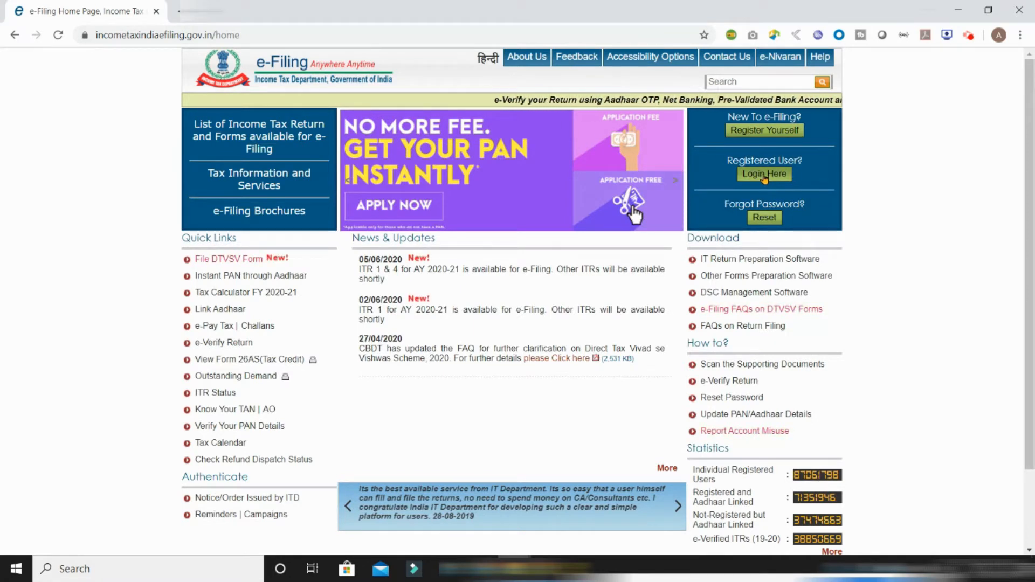
{"action": "left_click", "coordinate": [763, 176]}
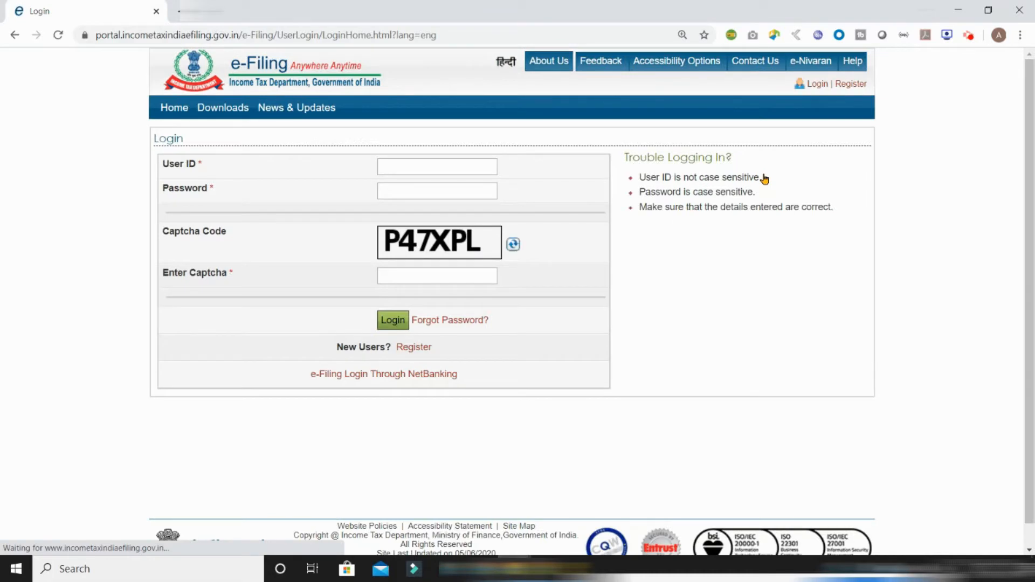
{"action": "left_click", "coordinate": [464, 167]}
{"action": "type", "text": "AS"}
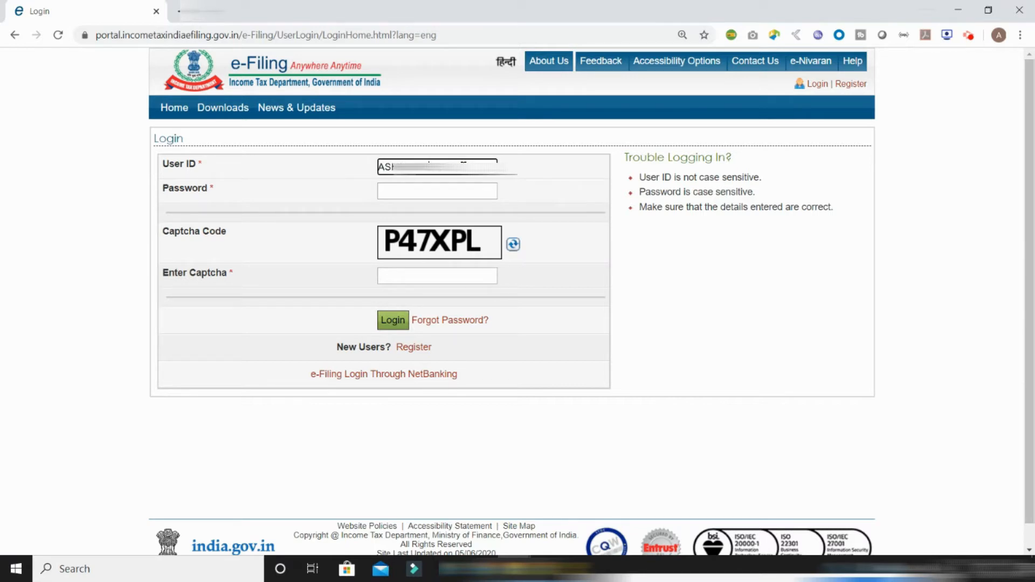
{"action": "key", "text": "Tab"}
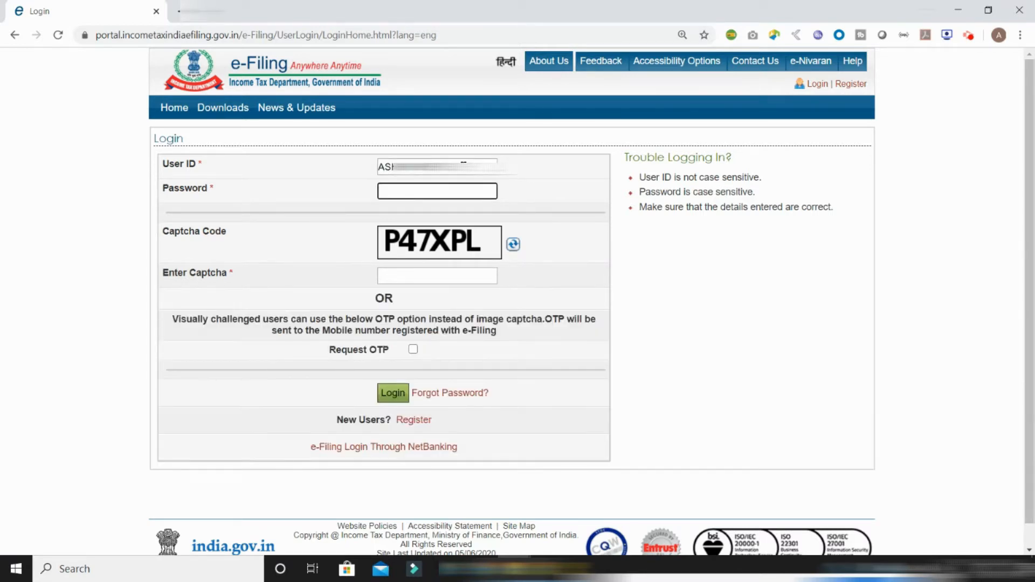
{"action": "type", "text": "•••••••••"}
{"action": "left_click", "coordinate": [402, 272]}
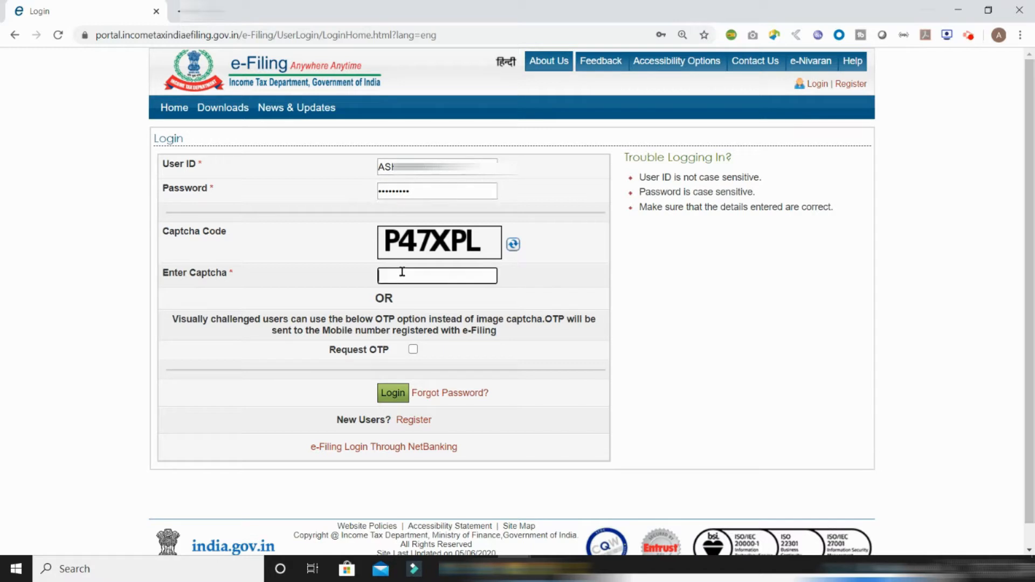
{"action": "type", "text": "P47XPL"}
Log in and open My Account > View Form 26AS, confirming the redirect to TRACES
{"action": "left_click", "coordinate": [392, 399]}
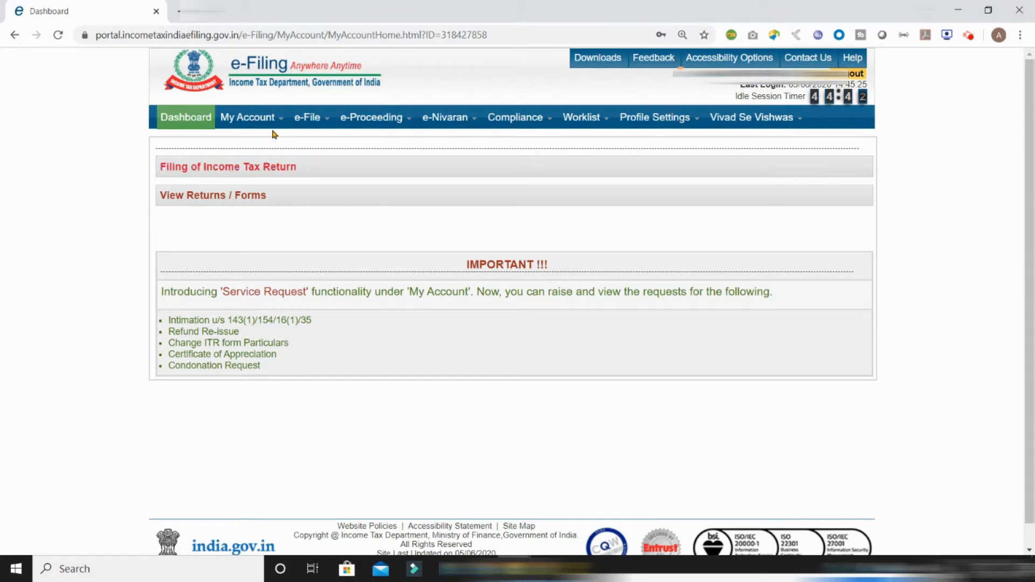
{"action": "mouse_move", "coordinate": [270, 123]}
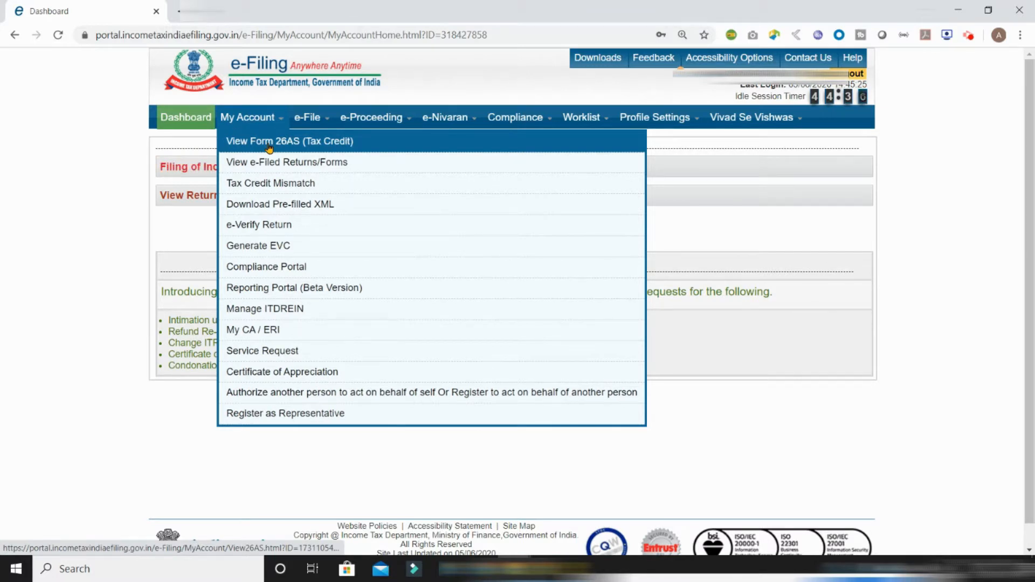
{"action": "left_click", "coordinate": [270, 143]}
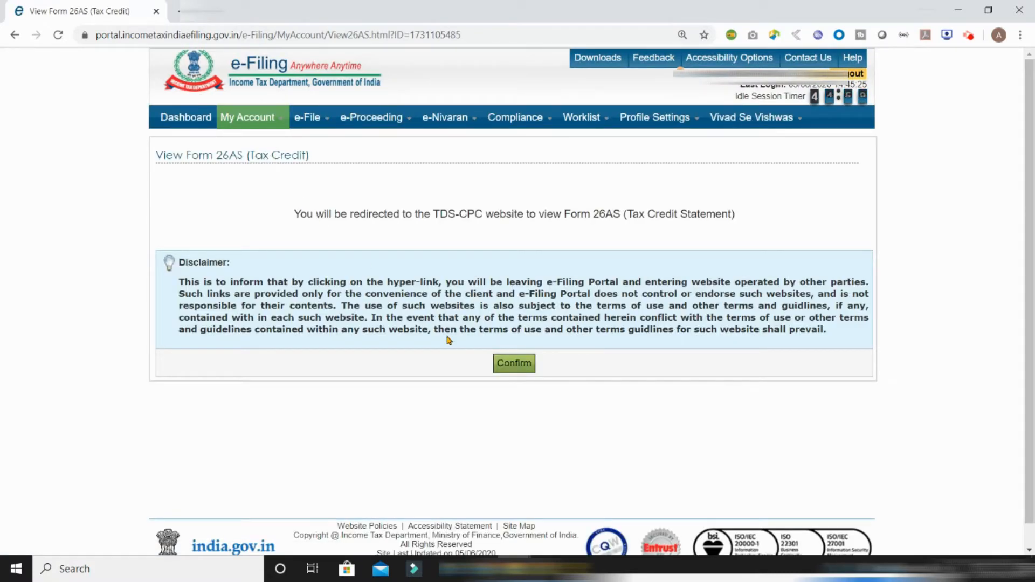
{"action": "left_click", "coordinate": [526, 369]}
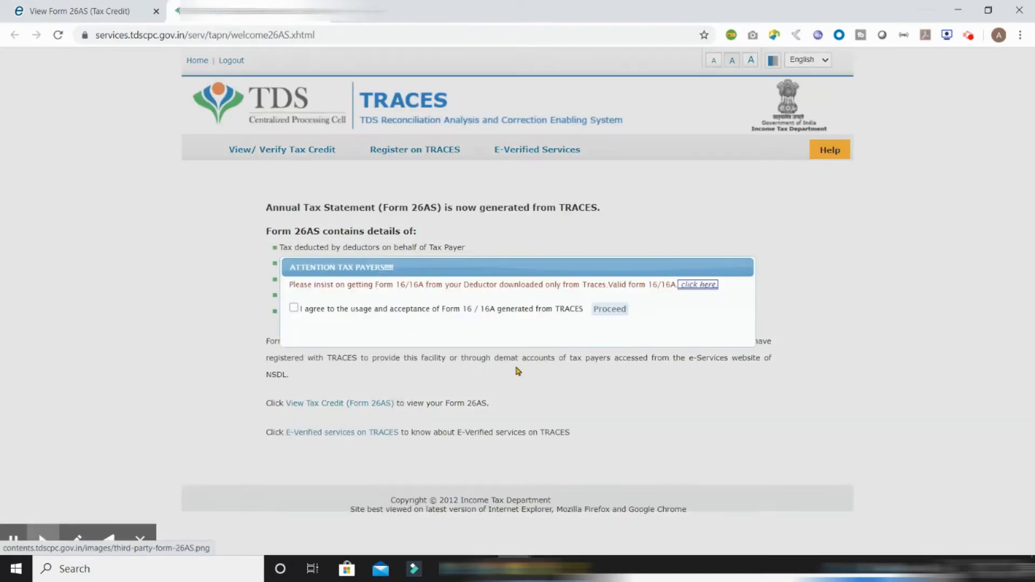
Agree to the Form 16/16A terms and open View Tax Credit (Form 26AS)
{"action": "left_click", "coordinate": [294, 308]}
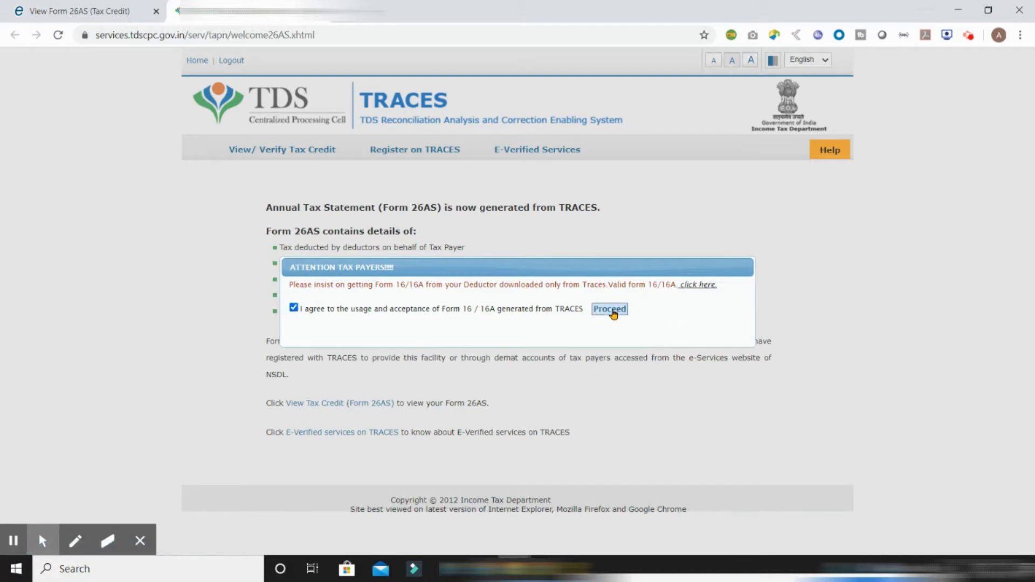
{"action": "left_click", "coordinate": [610, 309]}
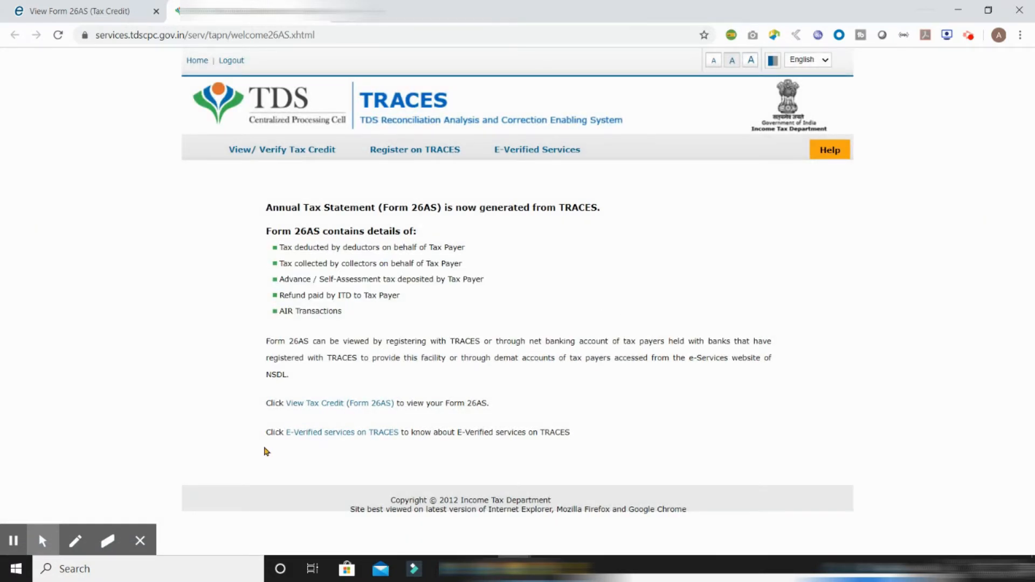
{"action": "left_click", "coordinate": [308, 409]}
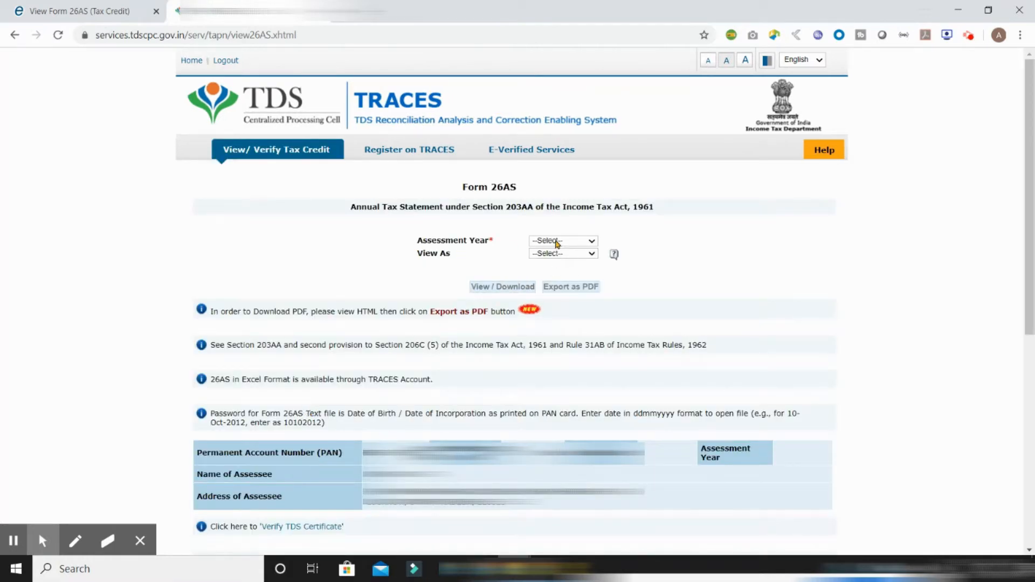
Load Form 26AS for assessment year 2020-21 in HTML format
{"action": "left_click", "coordinate": [592, 244]}
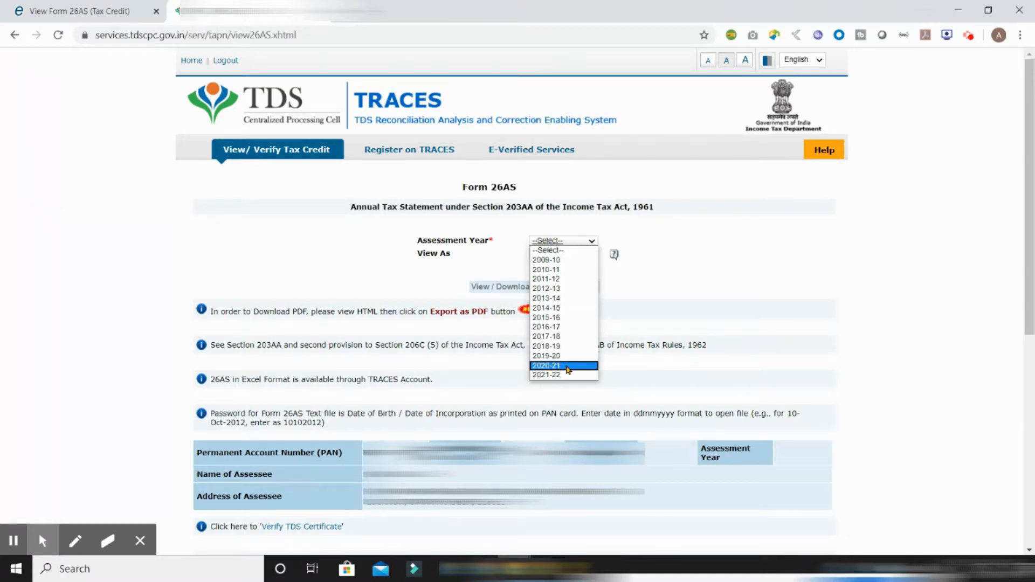
{"action": "left_click", "coordinate": [568, 370]}
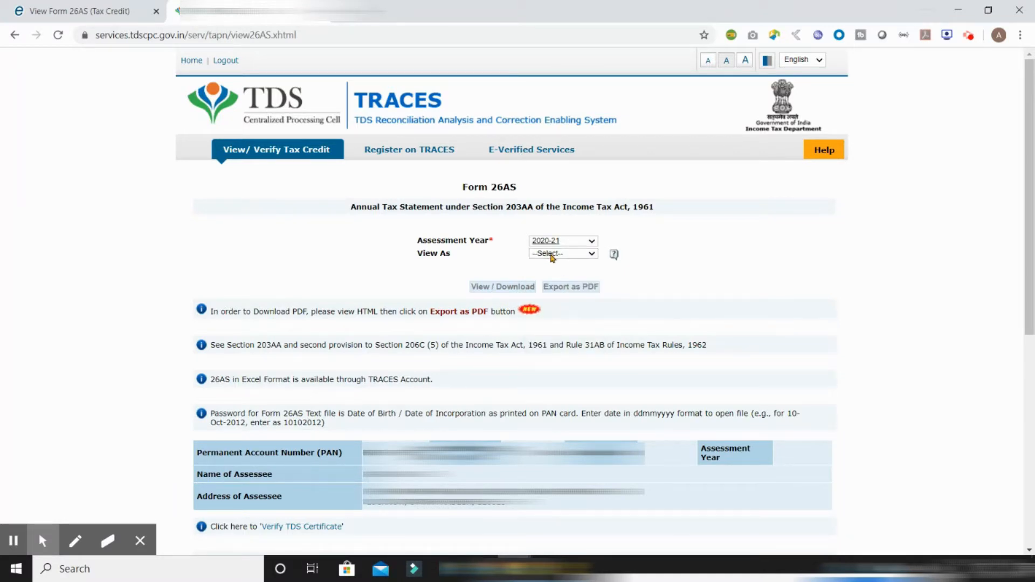
{"action": "left_click", "coordinate": [552, 258]}
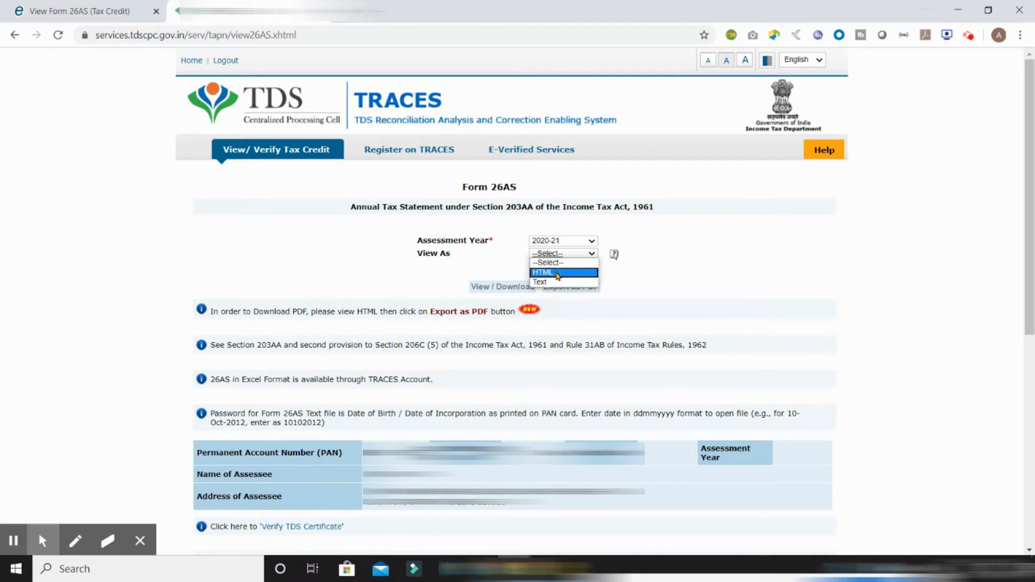
{"action": "left_click", "coordinate": [558, 277]}
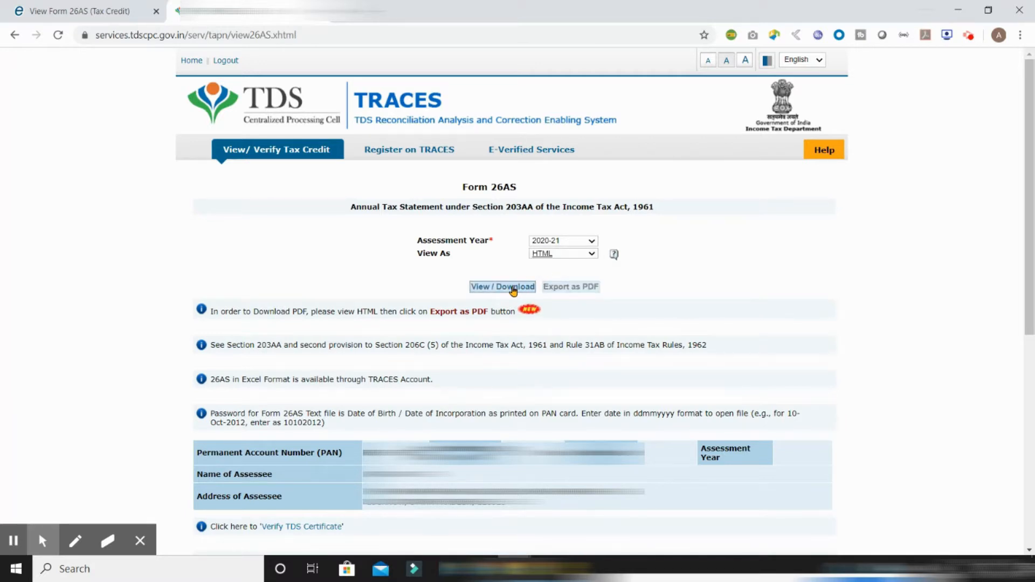
{"action": "left_click", "coordinate": [509, 288]}
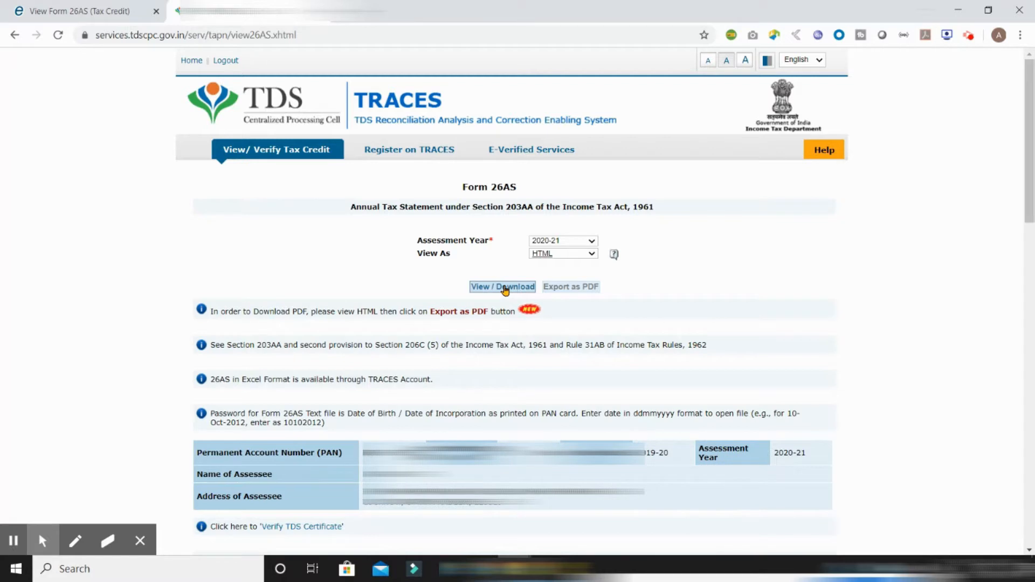
{"action": "left_click", "coordinate": [505, 290]}
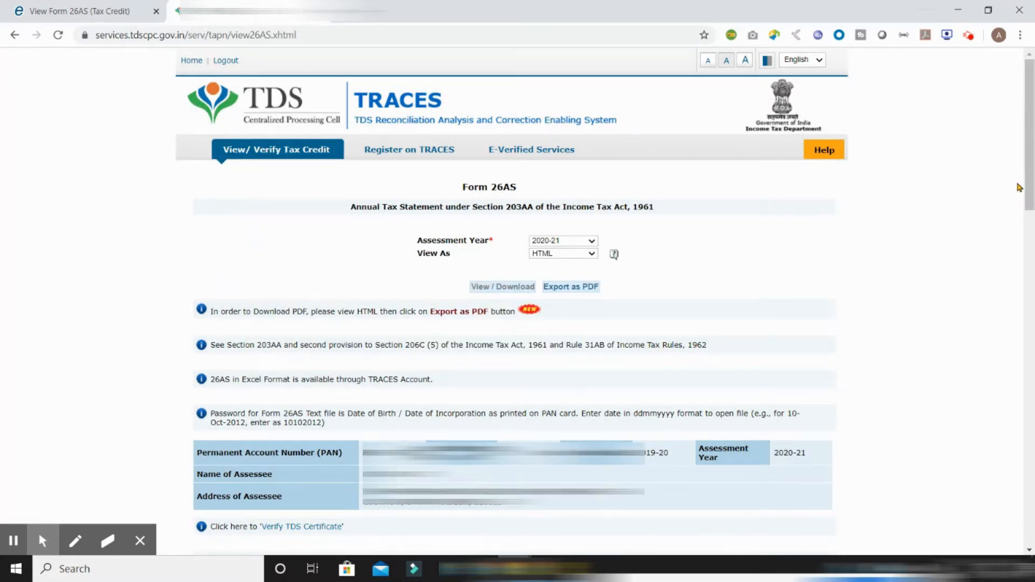
Review Form 26AS Parts A–E, including Part C payments of 20,000, 35,000 and 15,000
{"action": "scroll", "coordinate": [506, 290], "scroll_direction": "down", "scroll_amount": 10}
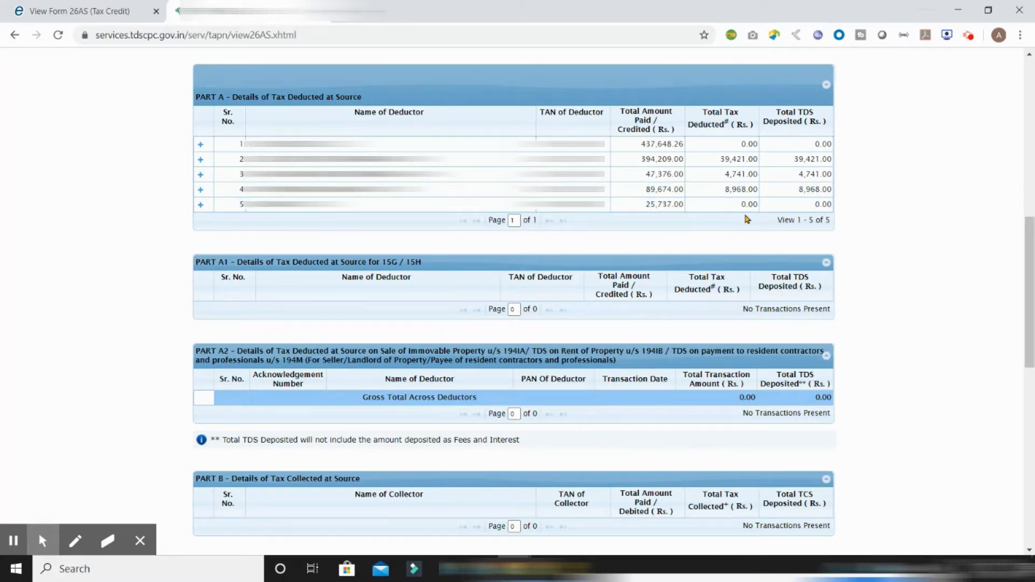
{"action": "scroll", "coordinate": [746, 219], "scroll_direction": "down", "scroll_amount": 5}
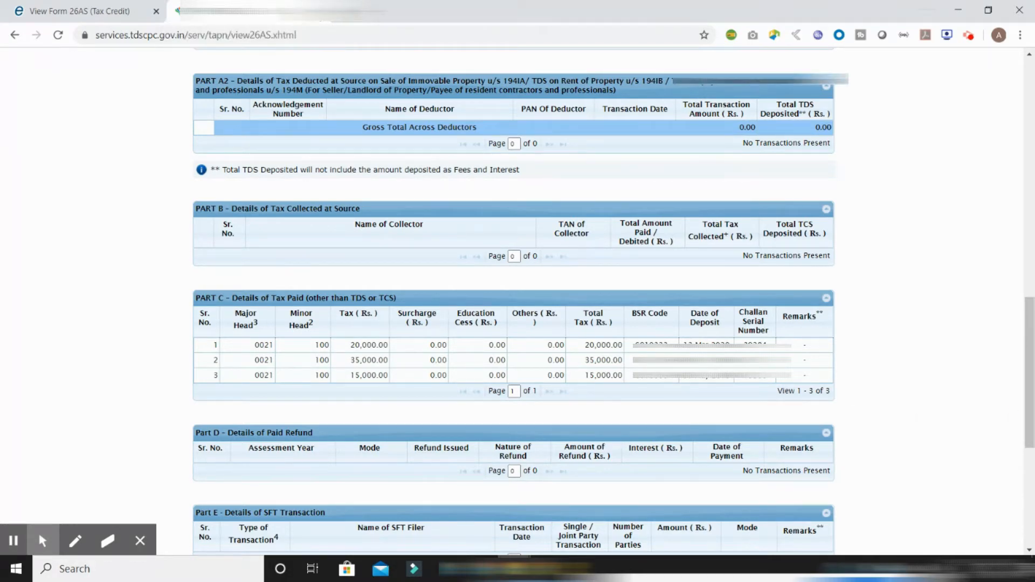
{"action": "left_click", "coordinate": [86, 10]}
Start a return for AY 2020-21: ITR-1, Original/Revised Return, Prepare and Submit Online
{"action": "left_click", "coordinate": [186, 118]}
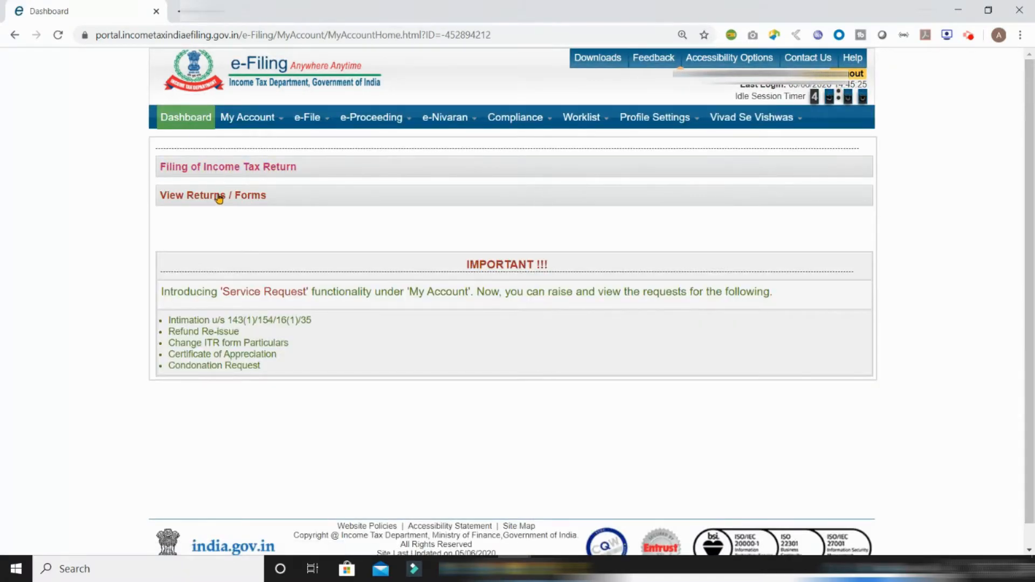
{"action": "left_click", "coordinate": [253, 168]}
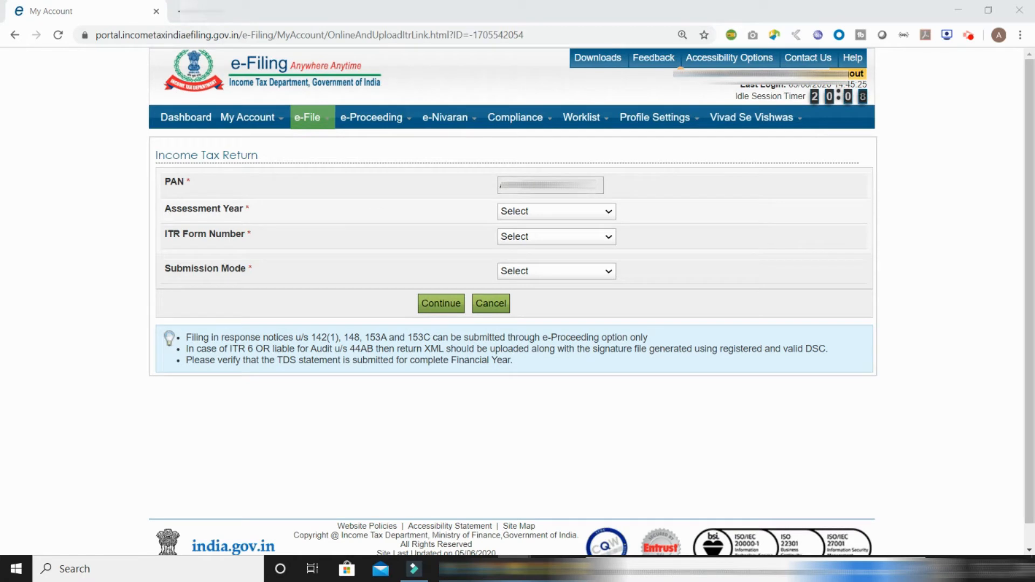
{"action": "left_click", "coordinate": [554, 216]}
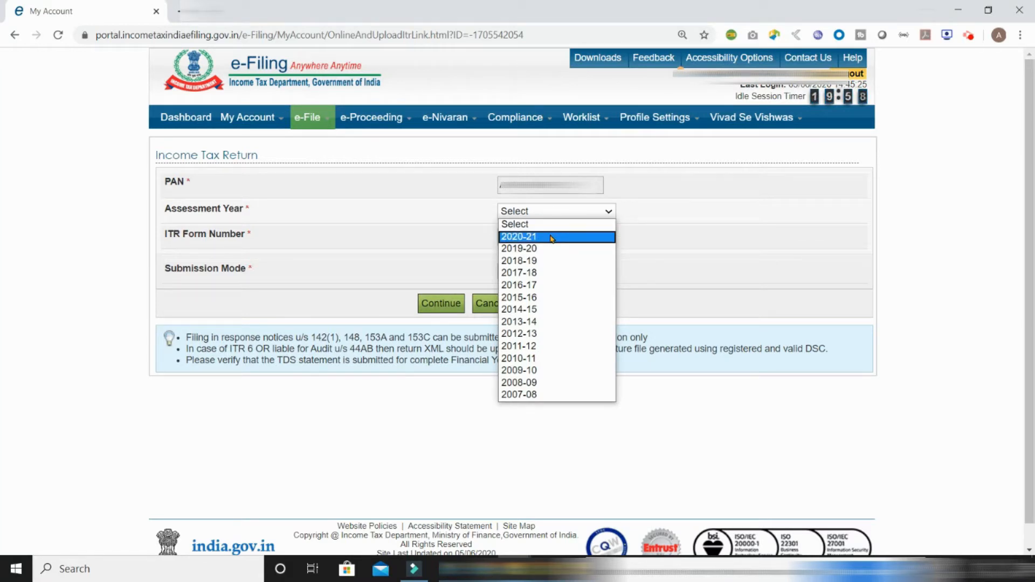
{"action": "left_click", "coordinate": [551, 238]}
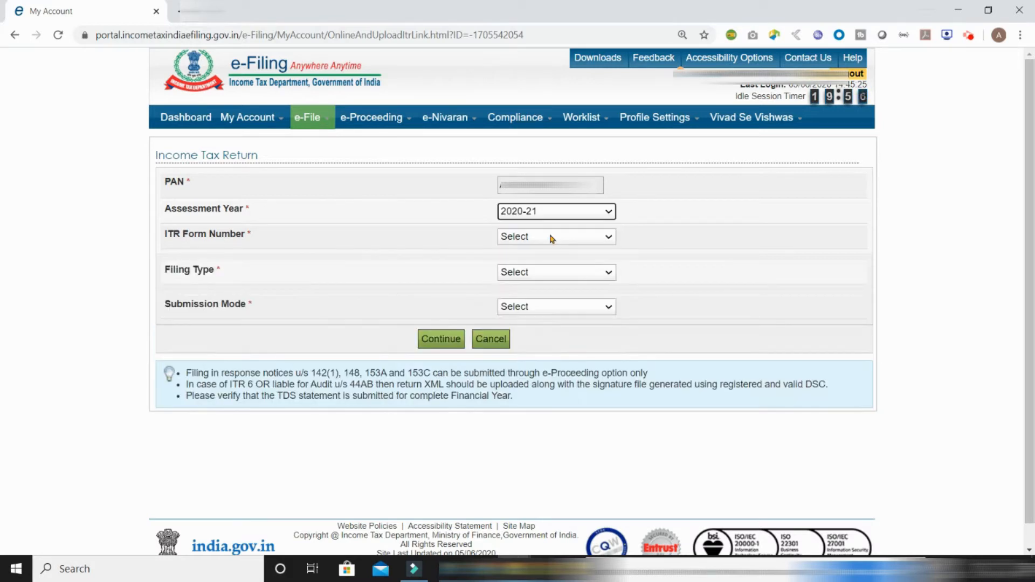
{"action": "left_click", "coordinate": [534, 242]}
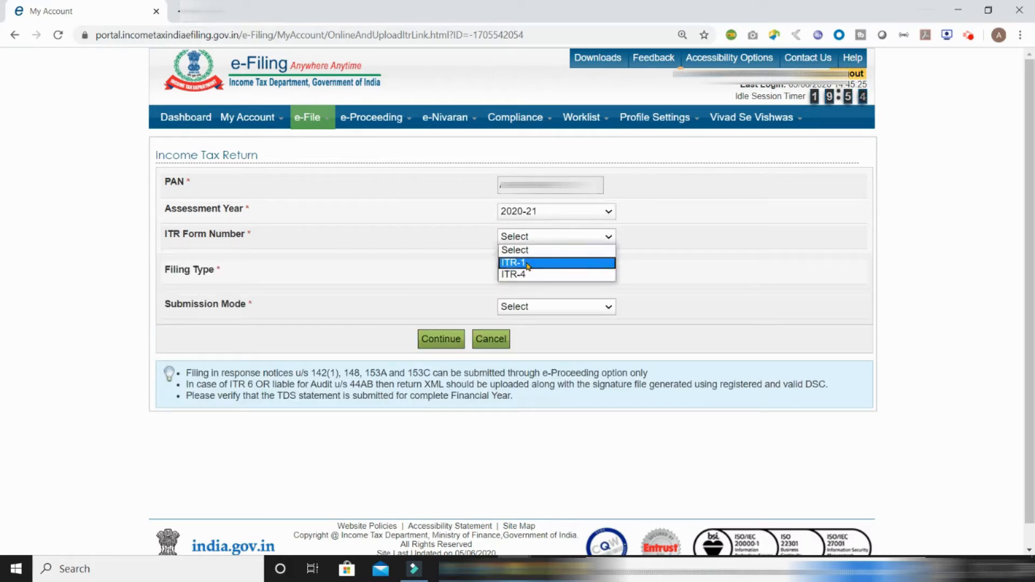
{"action": "left_click", "coordinate": [528, 263]}
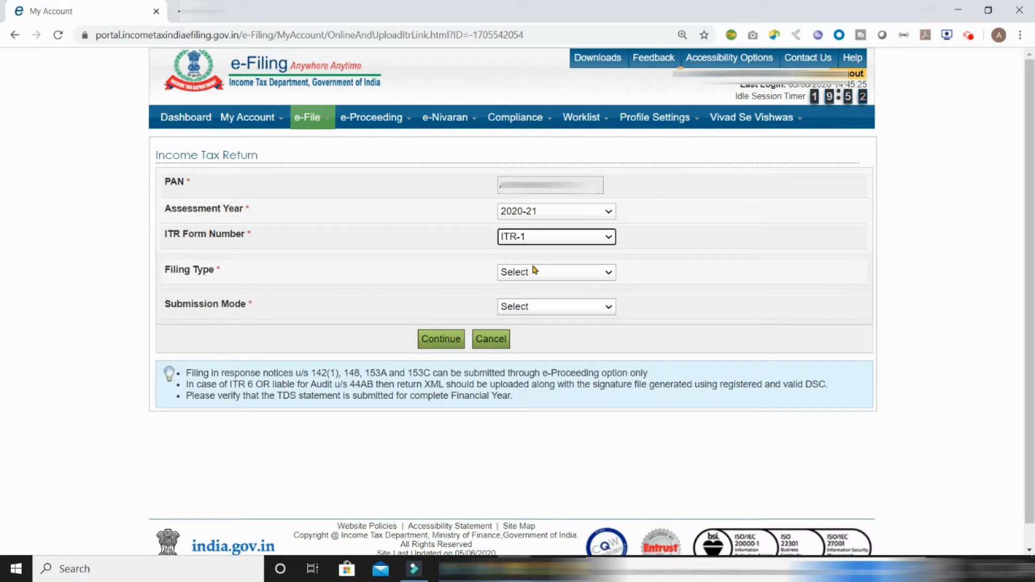
{"action": "left_click", "coordinate": [541, 272]}
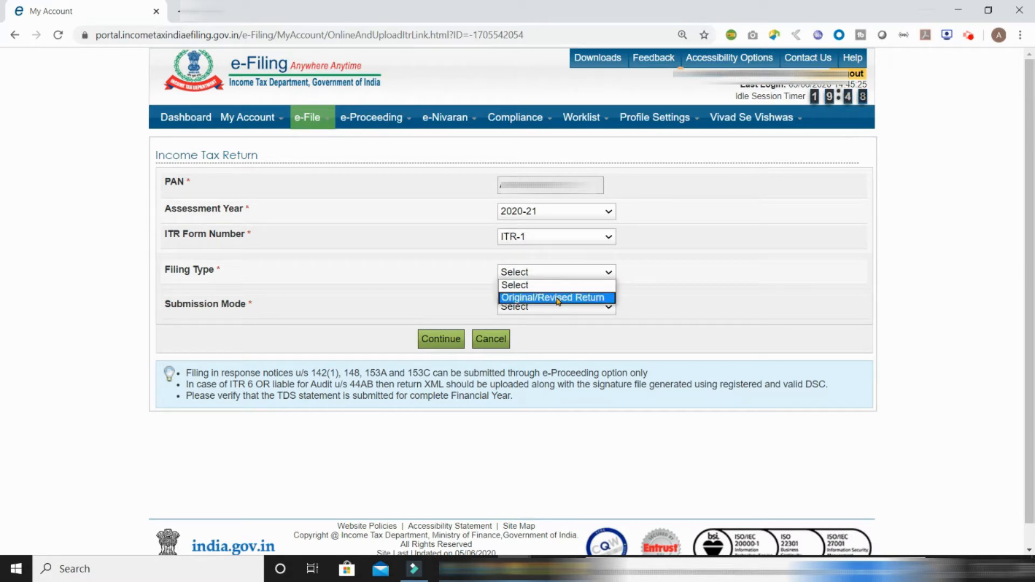
{"action": "left_click", "coordinate": [558, 300]}
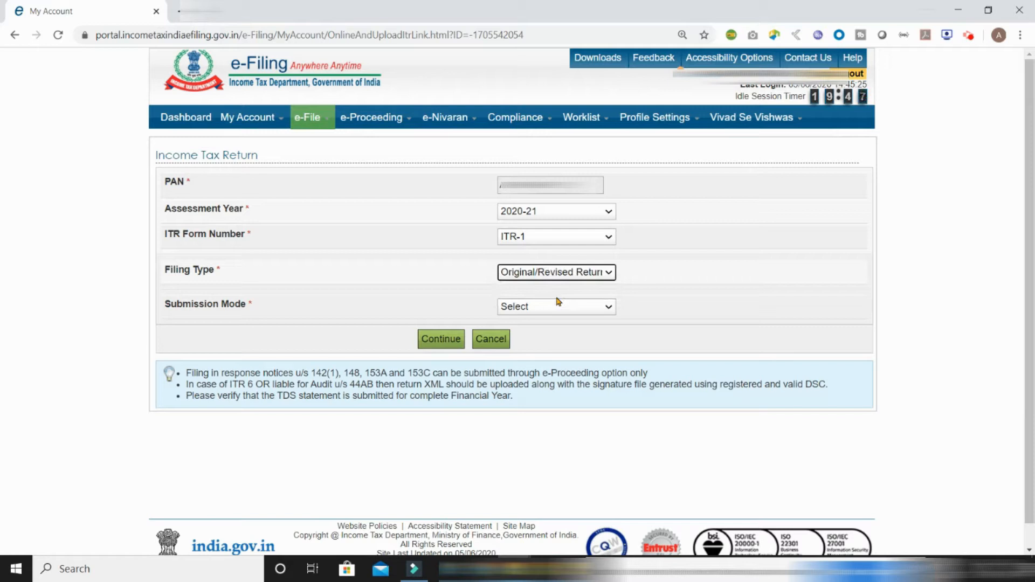
{"action": "left_click", "coordinate": [509, 309]}
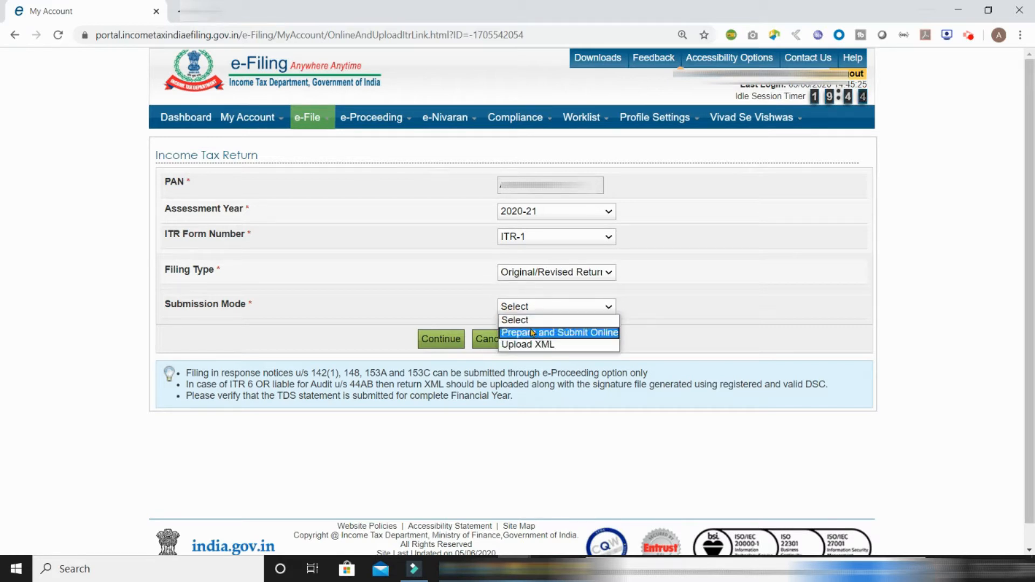
{"action": "left_click", "coordinate": [561, 336]}
{"action": "scroll", "coordinate": [561, 336], "scroll_direction": "down", "scroll_amount": 3}
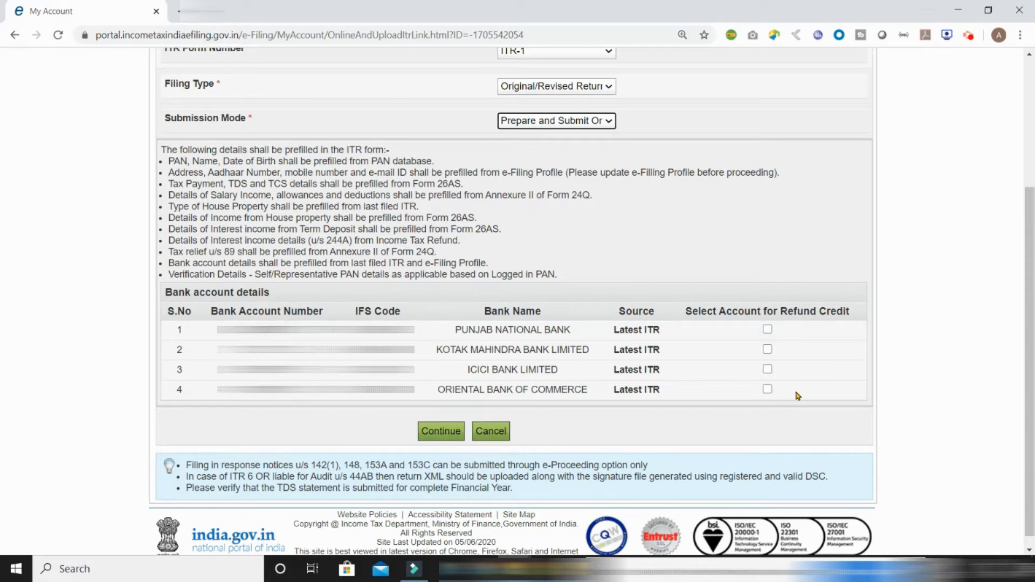
Pick the Punjab National Bank account for the refund and agree to the prefill consent
{"action": "left_click", "coordinate": [767, 330]}
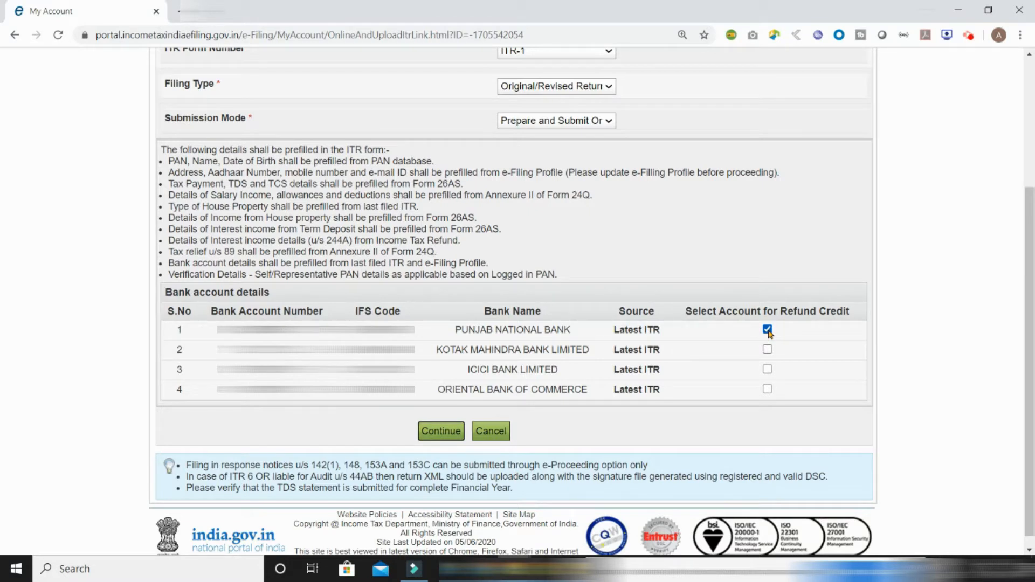
{"action": "left_click", "coordinate": [440, 431]}
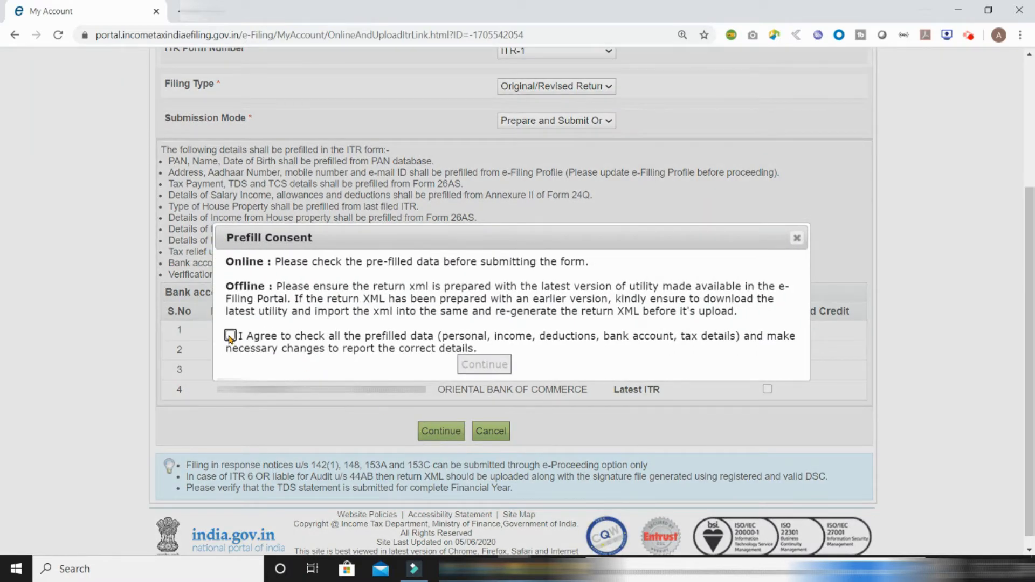
{"action": "left_click", "coordinate": [230, 336]}
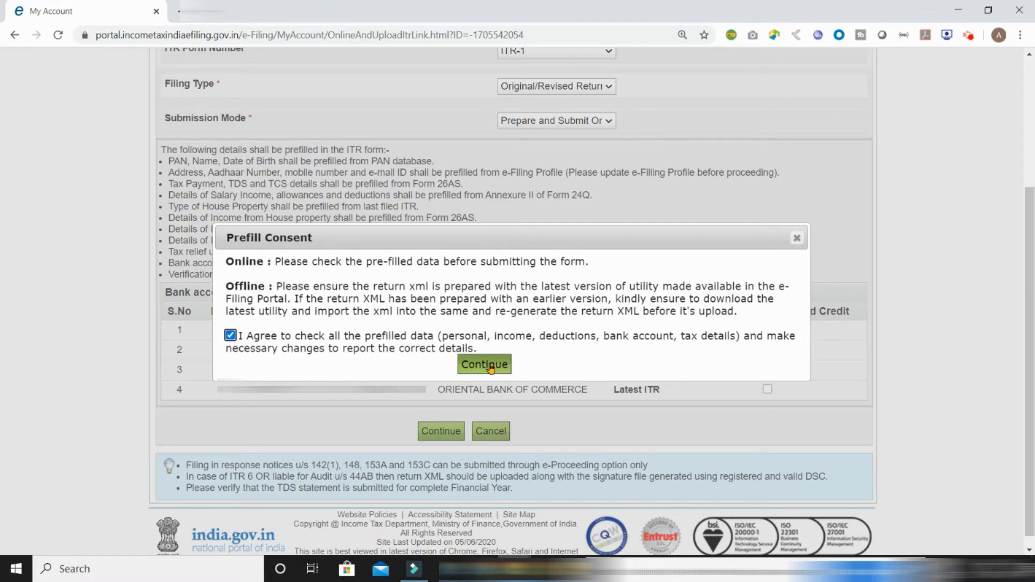
{"action": "left_click", "coordinate": [484, 365]}
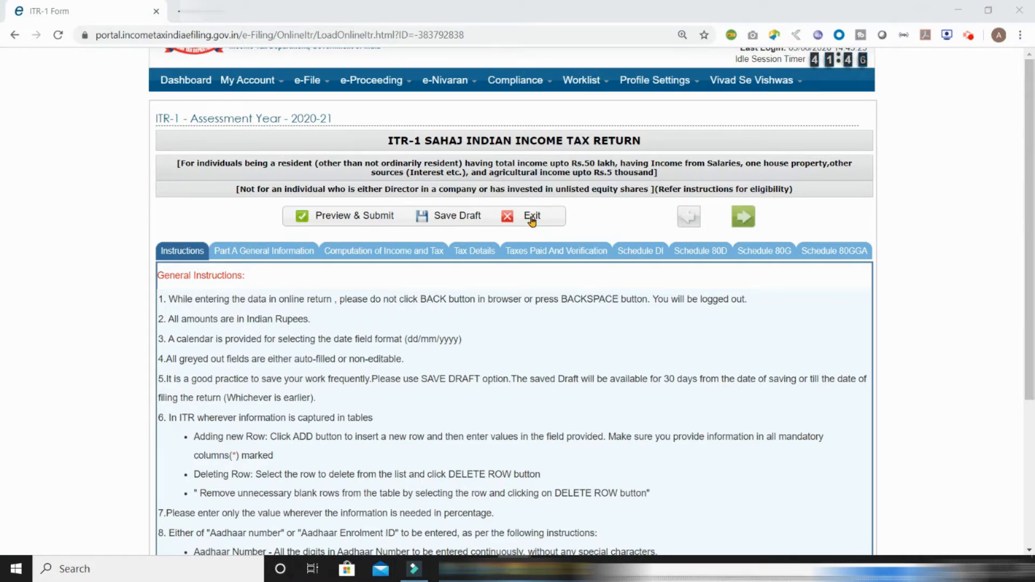
Advance the loaded ITR-1 Sahaj form to its Part A General Information tab
{"action": "left_click", "coordinate": [743, 217]}
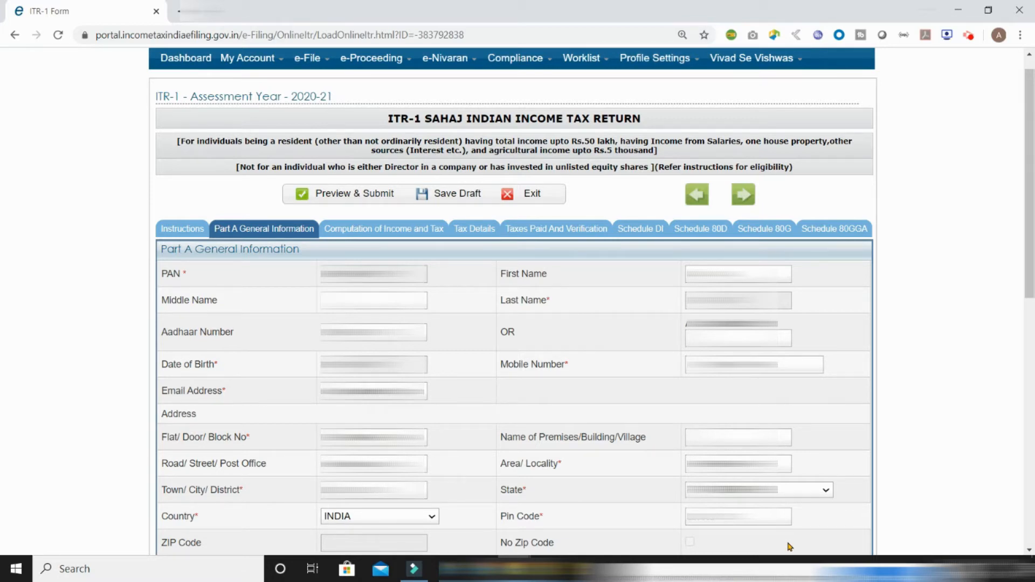
Set nature of employment to Not Applicable, leaving Filed u/s at 139(1)
{"action": "scroll", "coordinate": [789, 547], "scroll_direction": "down", "scroll_amount": 10}
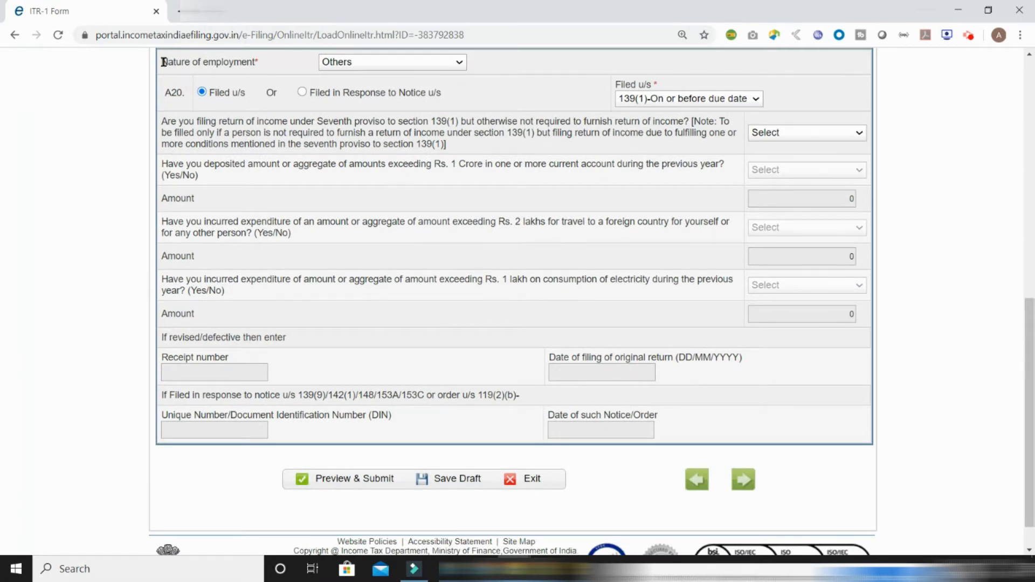
{"action": "left_click", "coordinate": [320, 63]}
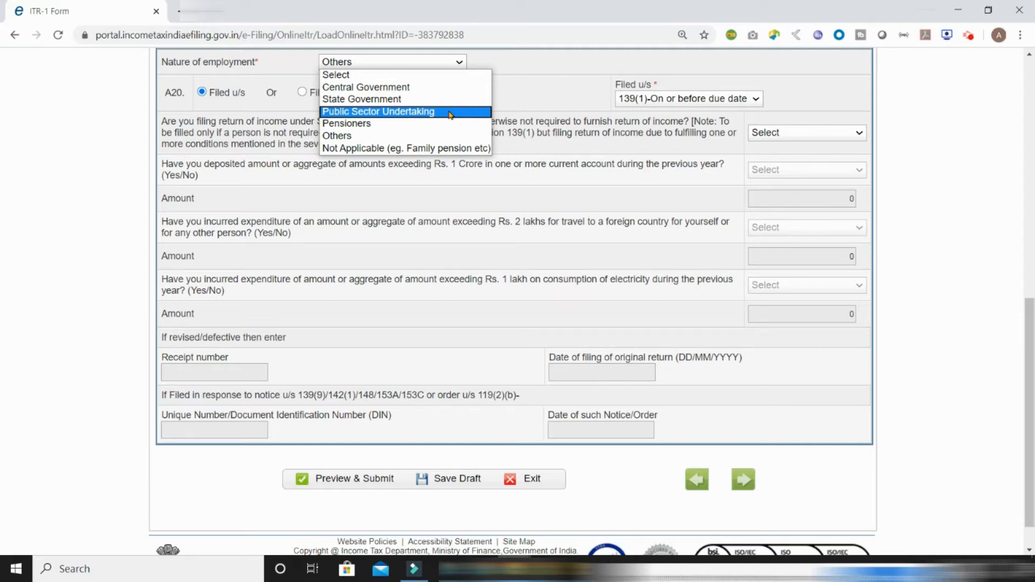
{"action": "left_click", "coordinate": [407, 149]}
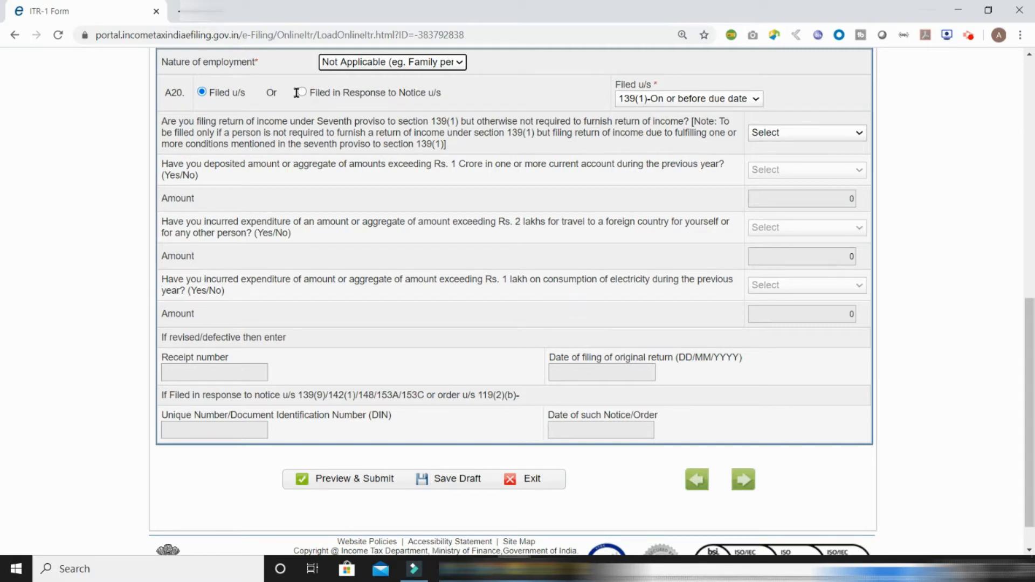
{"action": "left_click", "coordinate": [682, 101]}
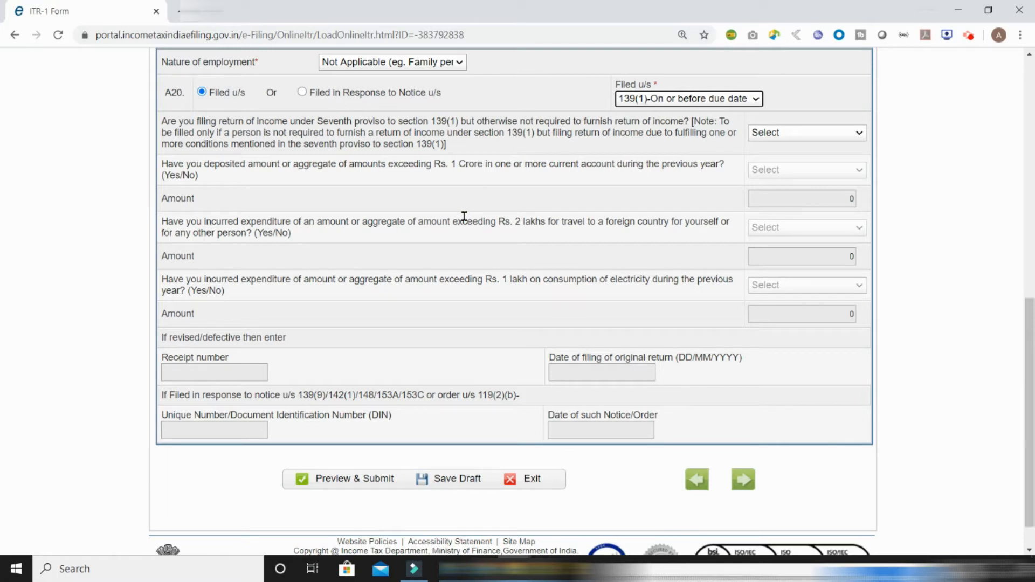
{"action": "left_click", "coordinate": [499, 281]}
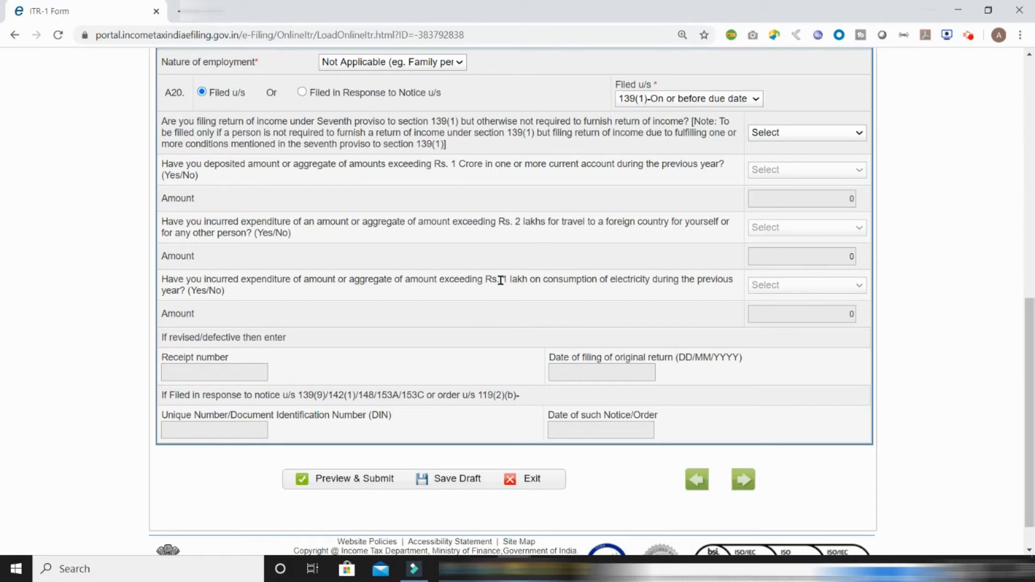
Settle the seventh-proviso question on NO, after briefly entering a 1025 deposit, and save the draft
{"action": "left_click", "coordinate": [817, 134]}
{"action": "left_click", "coordinate": [794, 161]}
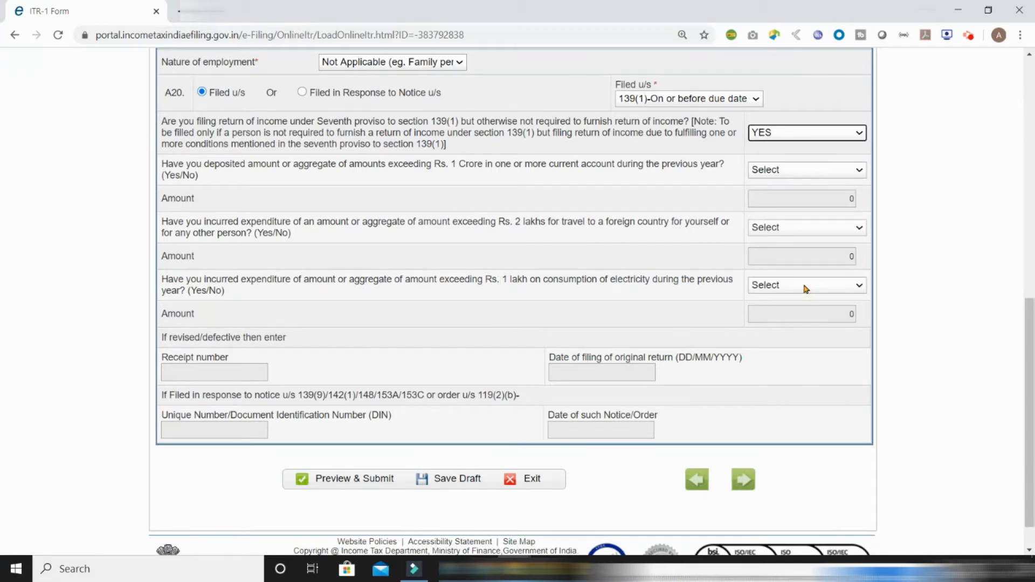
{"action": "left_click", "coordinate": [801, 176]}
{"action": "left_click", "coordinate": [798, 192]}
{"action": "left_click", "coordinate": [851, 199]}
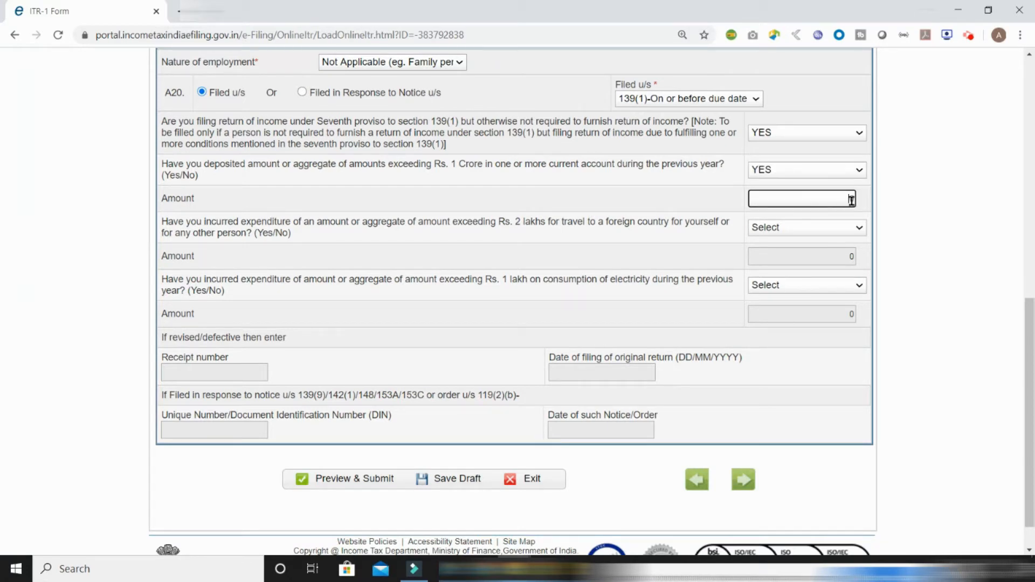
{"action": "type", "text": "1025"}
{"action": "left_click", "coordinate": [797, 137]}
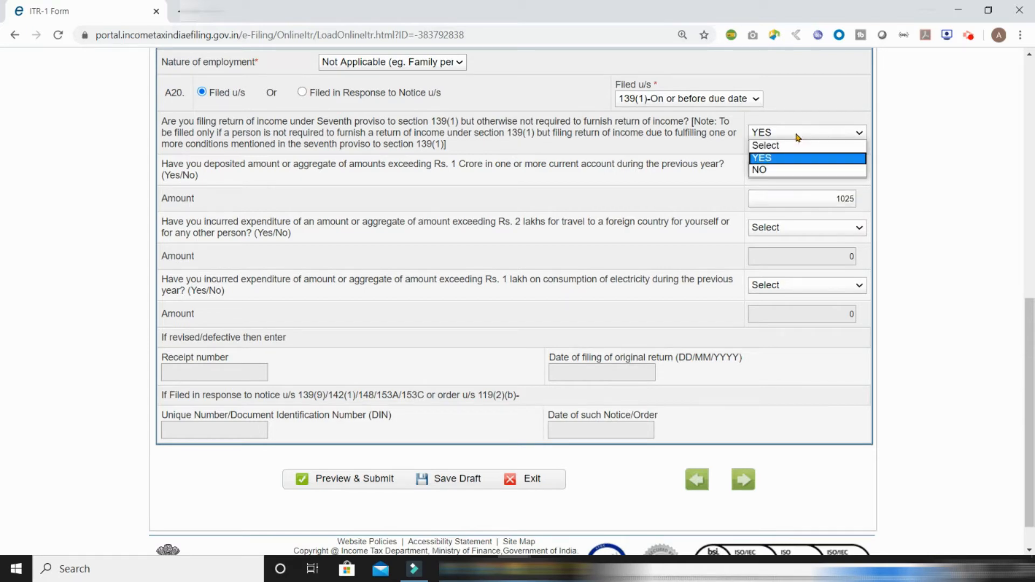
{"action": "left_click", "coordinate": [780, 171]}
{"action": "left_click", "coordinate": [439, 478]}
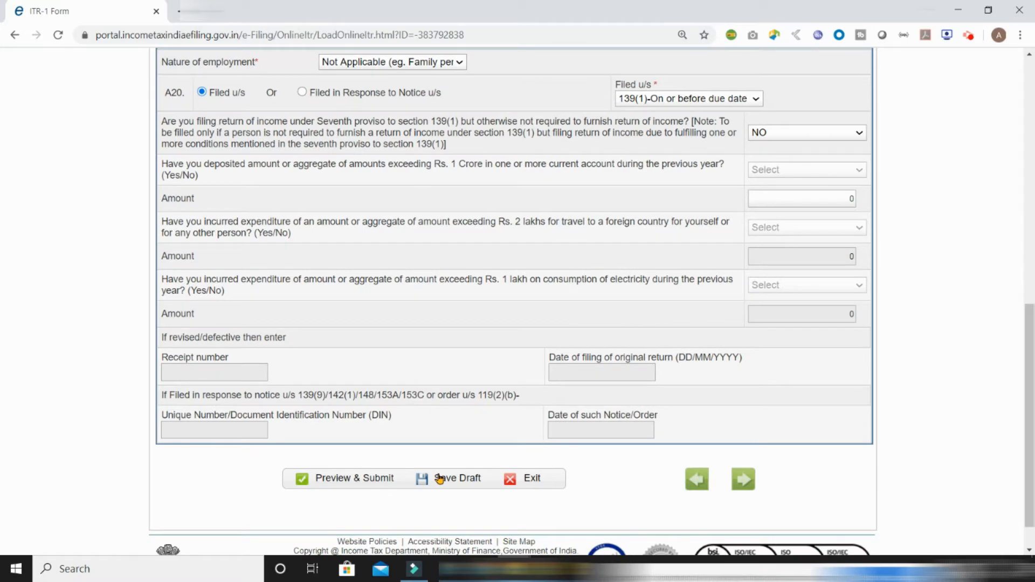
{"action": "scroll", "coordinate": [592, 458], "scroll_direction": "down", "scroll_amount": 1}
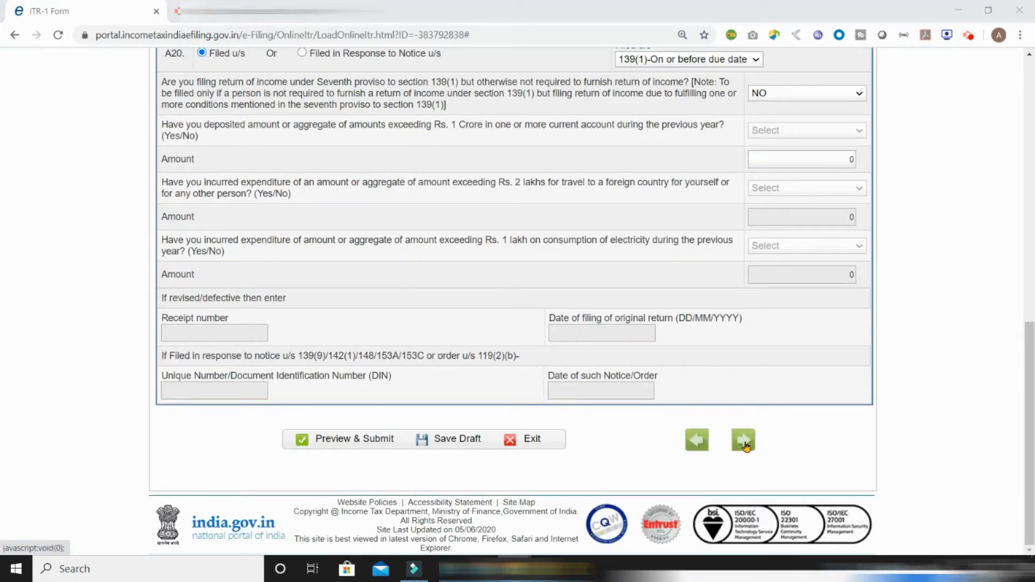
Enter salary 437648 under Sec 17(1), leaving perquisites at 0
{"action": "left_click", "coordinate": [744, 441]}
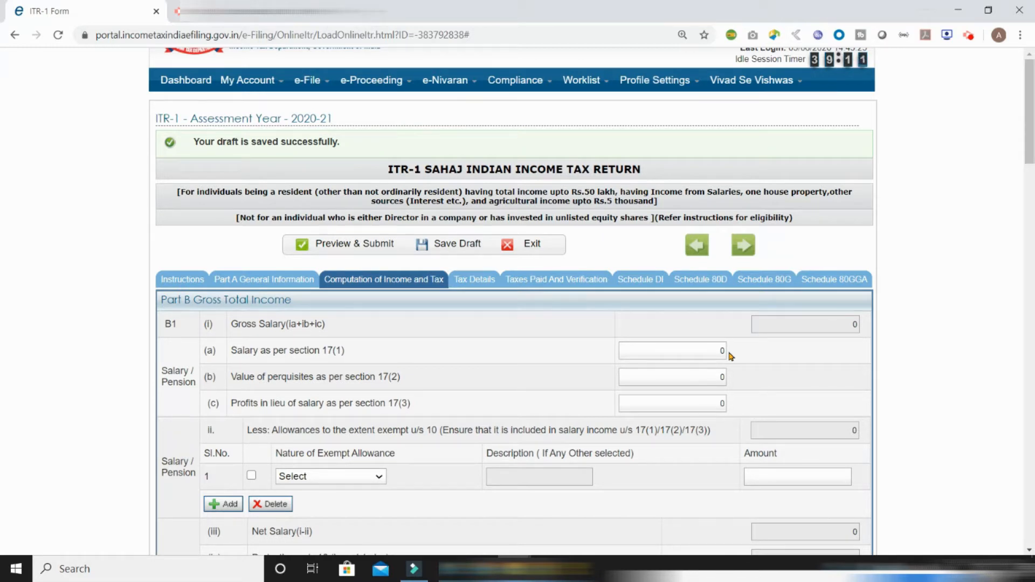
{"action": "type", "text": "437648"}
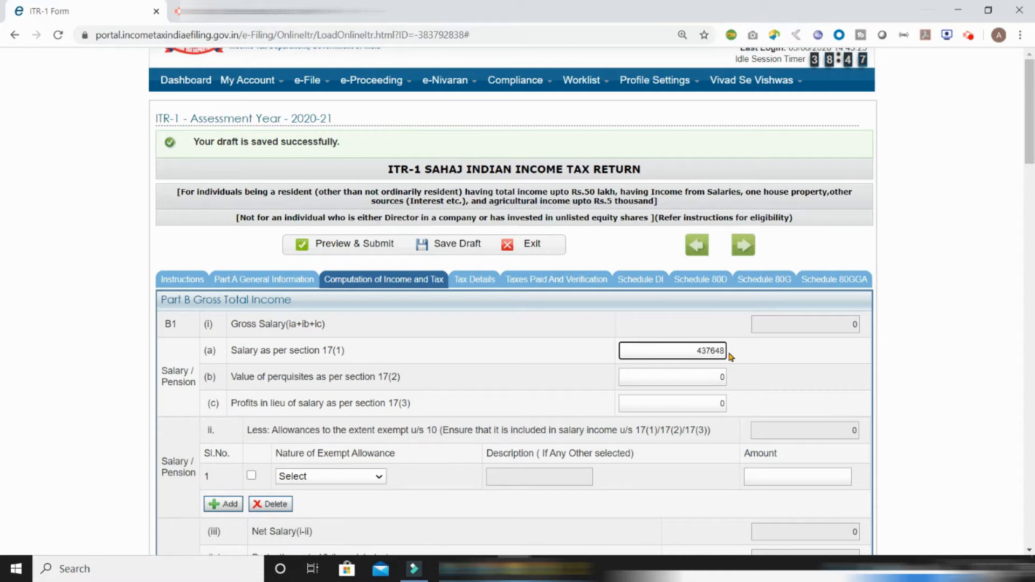
{"action": "left_click", "coordinate": [696, 380]}
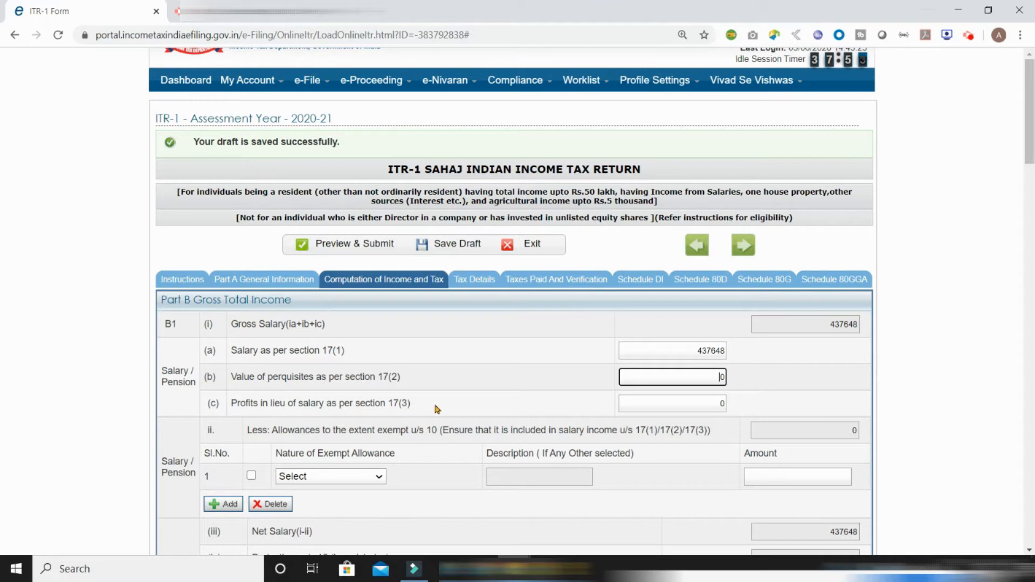
{"action": "left_click", "coordinate": [737, 412]}
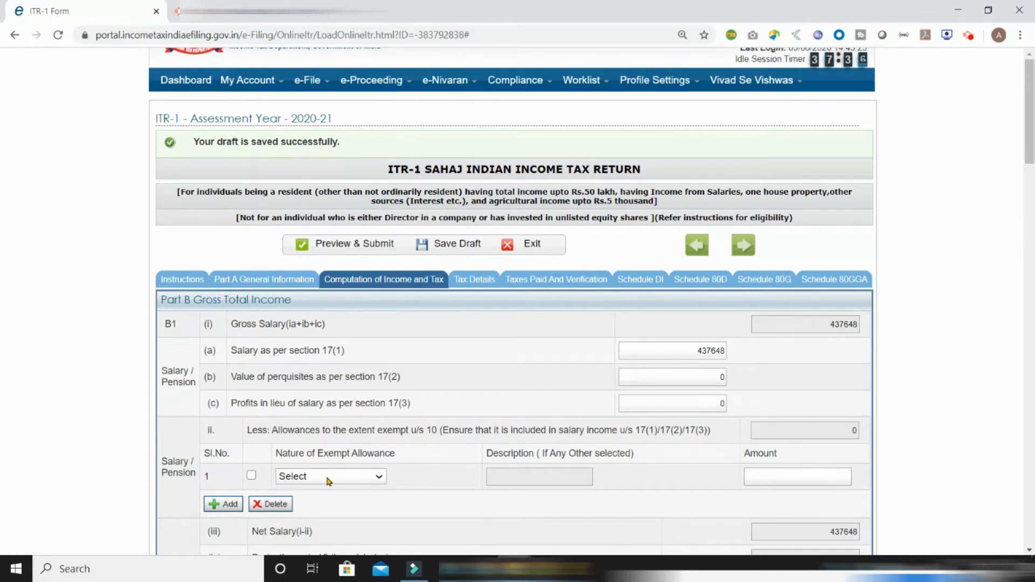
Claim an 83000 house rent allowance exemption under Sec 10(13A)
{"action": "left_click", "coordinate": [343, 480]}
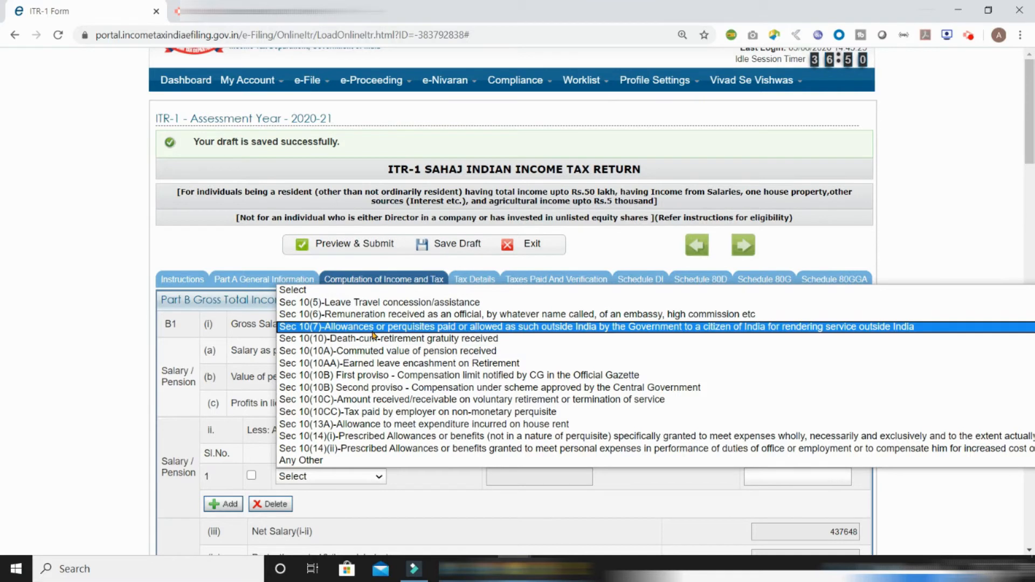
{"action": "left_click", "coordinate": [404, 424]}
{"action": "left_click", "coordinate": [783, 476]}
{"action": "type", "text": "830"}
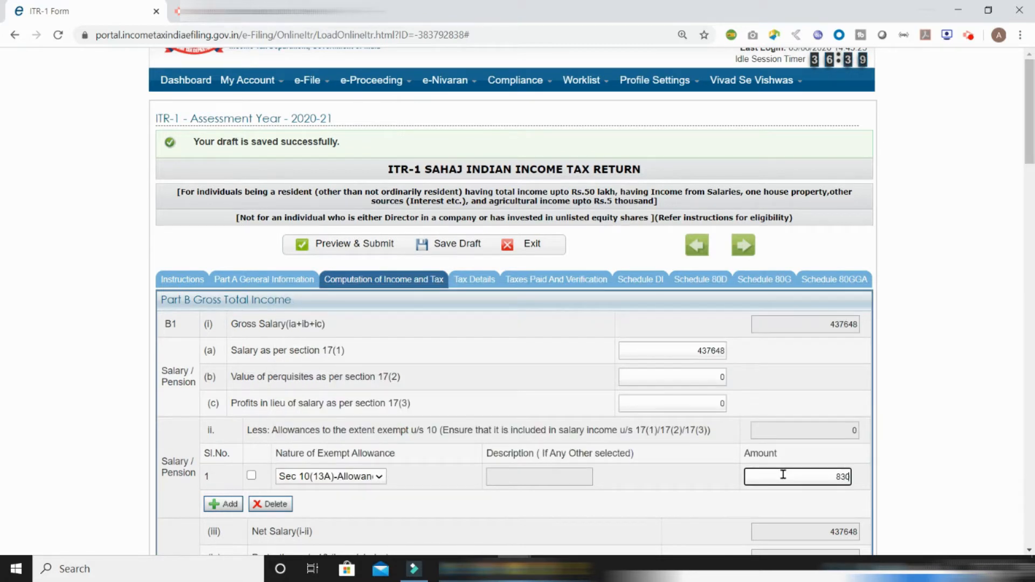
{"action": "type", "text": "00"}
{"action": "left_click", "coordinate": [658, 516]}
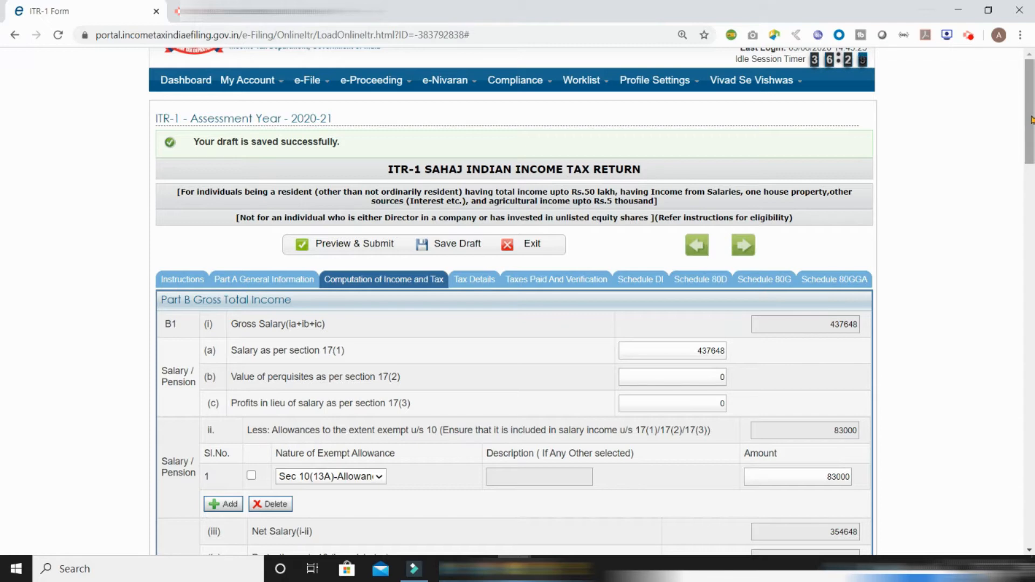
{"action": "left_click_drag", "start_coordinate": [1031, 120], "coordinate": [1030, 216]}
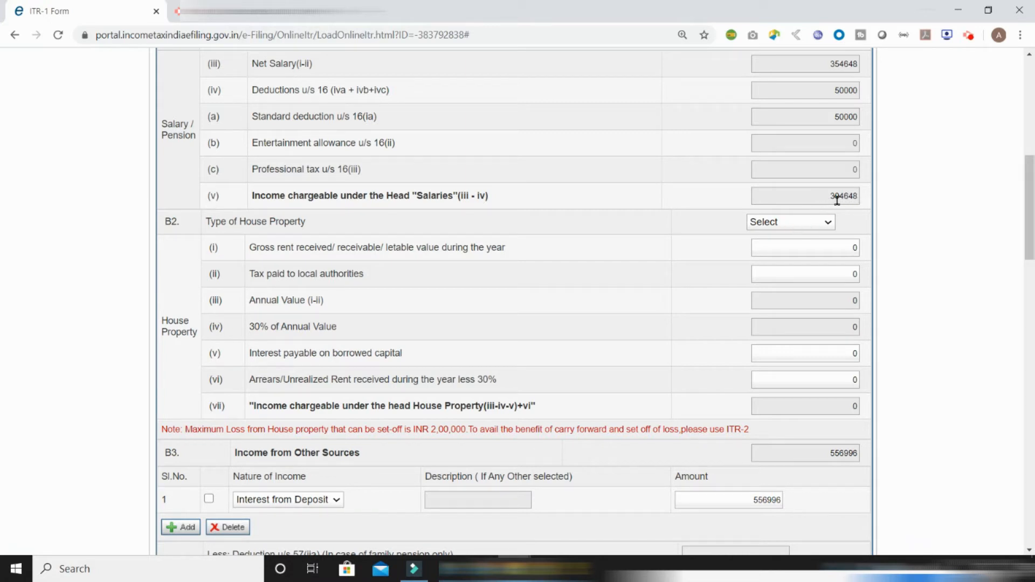
Mark the house property as Let Out with 240000 gross rent and 32000 local taxes paid
{"action": "left_click", "coordinate": [821, 223]}
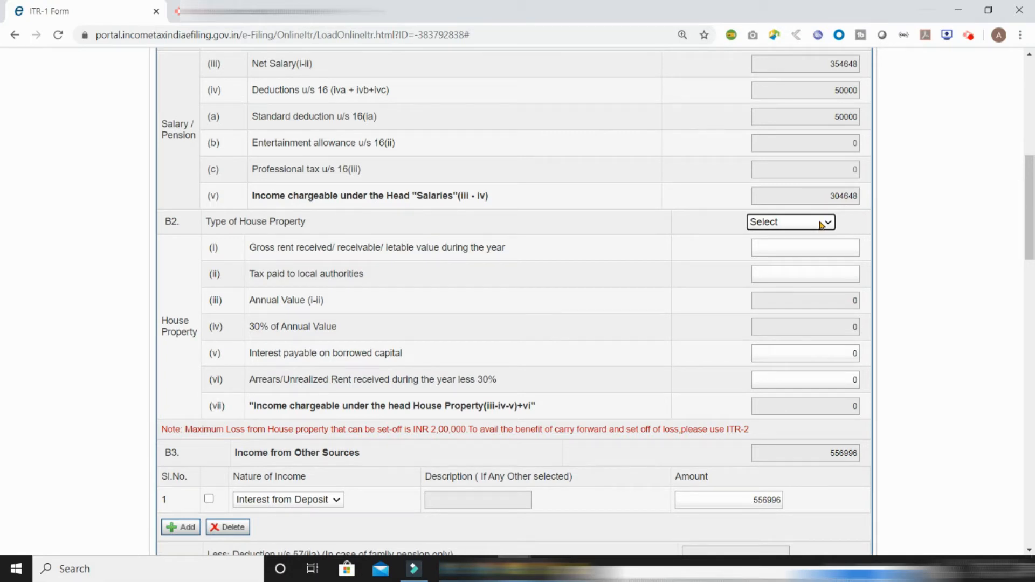
{"action": "left_click", "coordinate": [820, 223]}
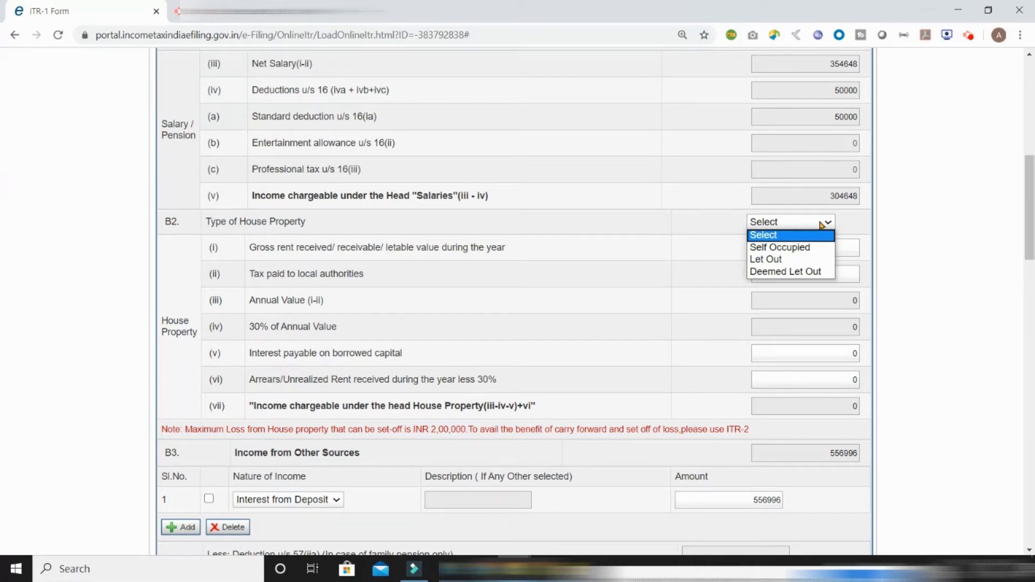
{"action": "left_click", "coordinate": [788, 263]}
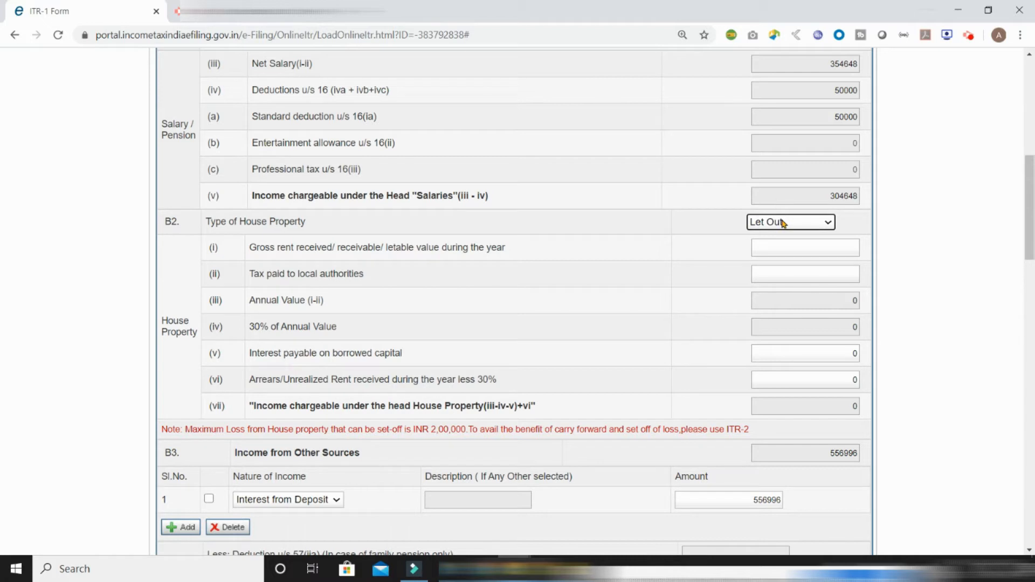
{"action": "left_click", "coordinate": [825, 248]}
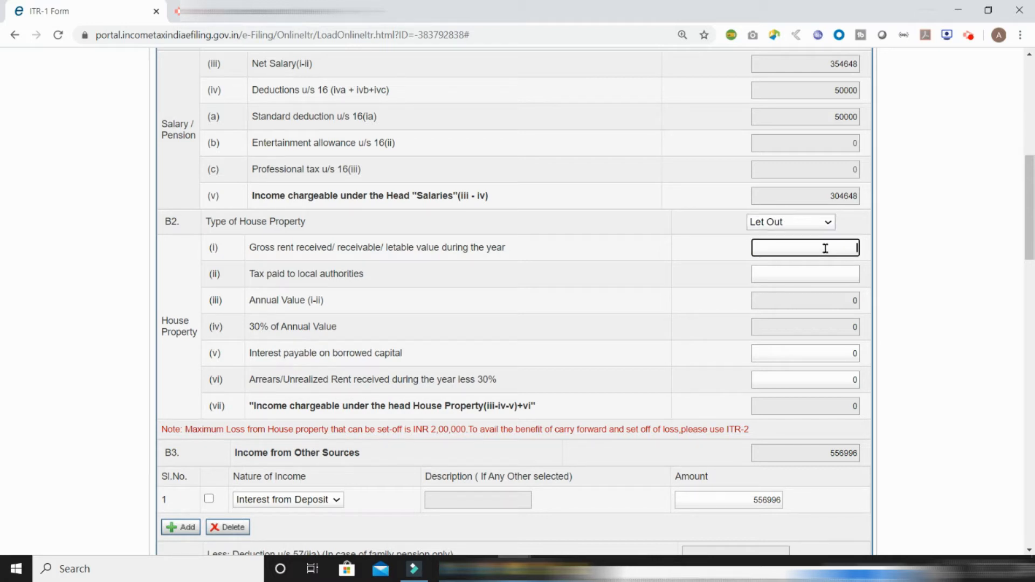
{"action": "type", "text": "240000"}
{"action": "left_click", "coordinate": [843, 274]}
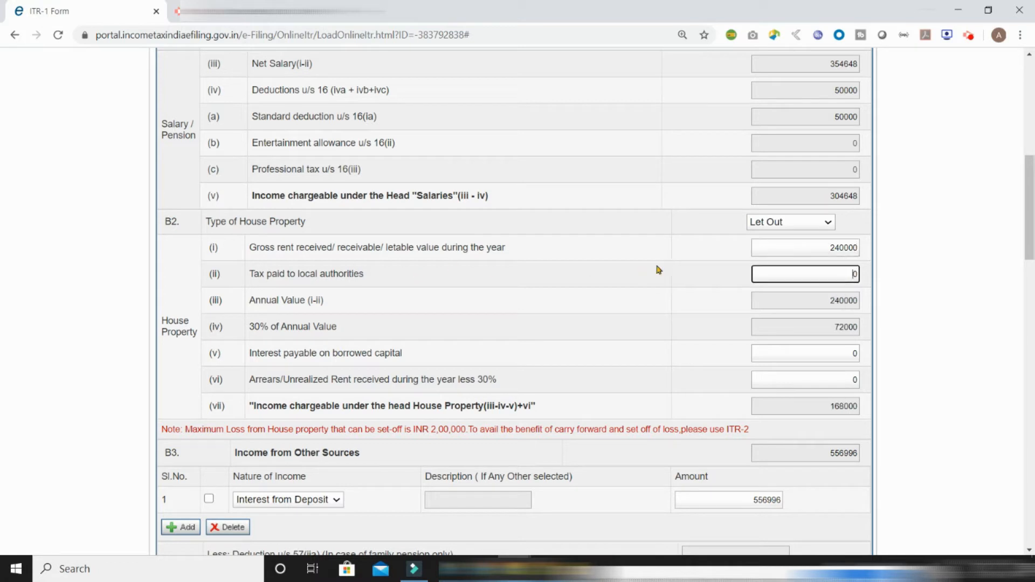
{"action": "double_click", "coordinate": [854, 274]}
{"action": "type", "text": "32000"}
{"action": "left_click", "coordinate": [831, 295]}
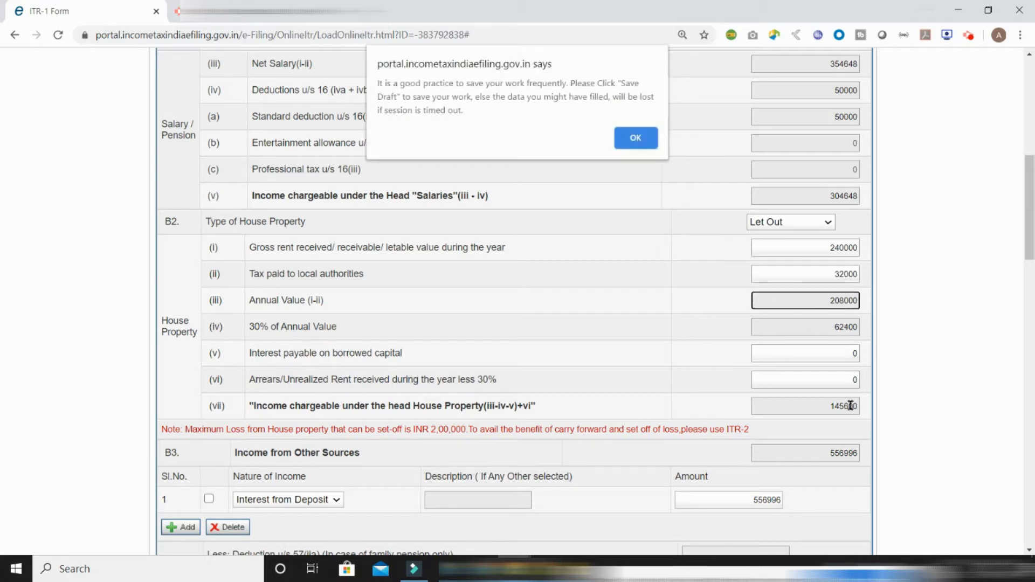
{"action": "left_click", "coordinate": [637, 139]}
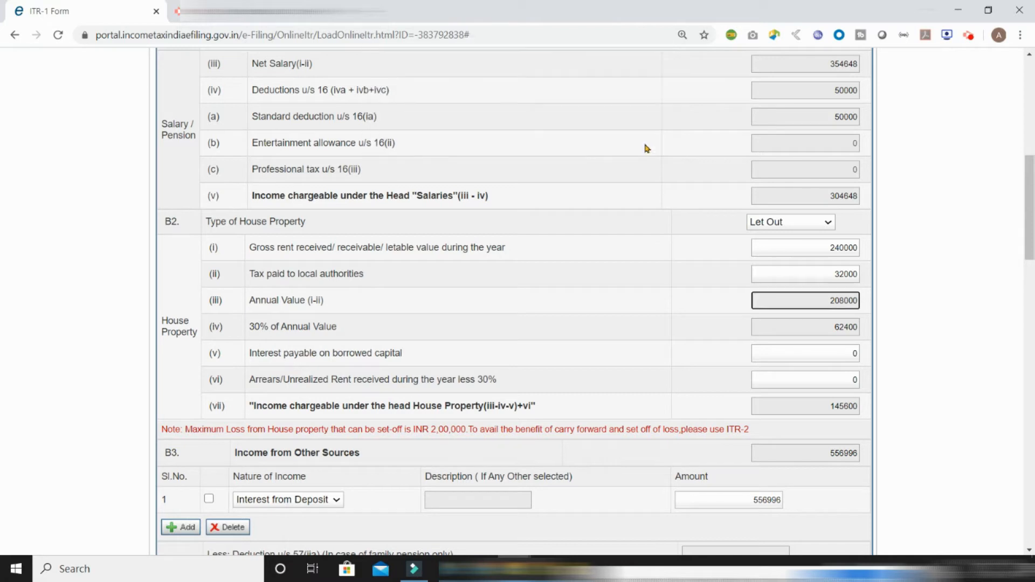
{"action": "left_click_drag", "start_coordinate": [845, 351], "coordinate": [864, 356]}
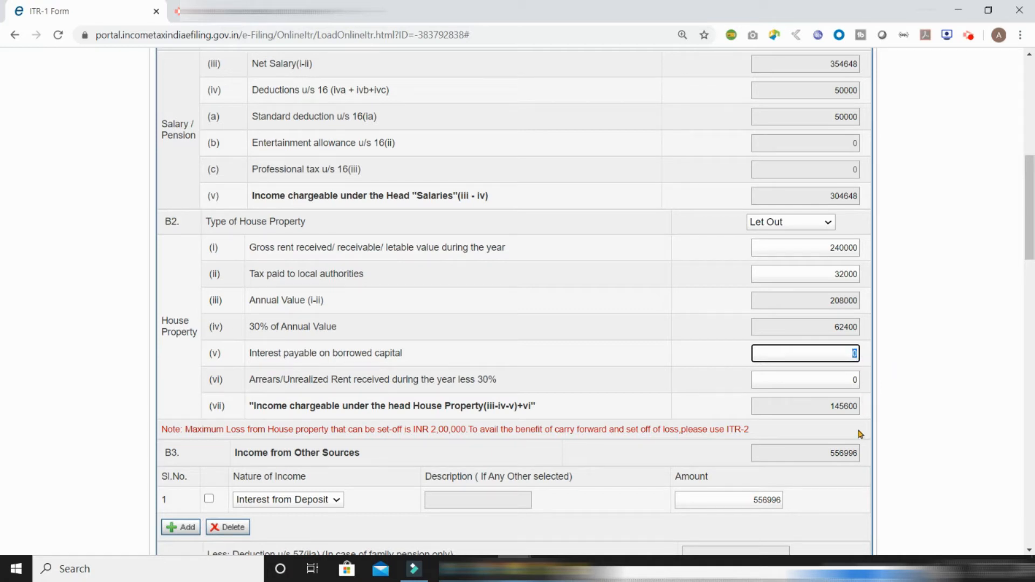
Add an Interest from Saving Account row of 8546 under Income from Other Sources
{"action": "scroll", "coordinate": [860, 434], "scroll_direction": "up", "scroll_amount": 1}
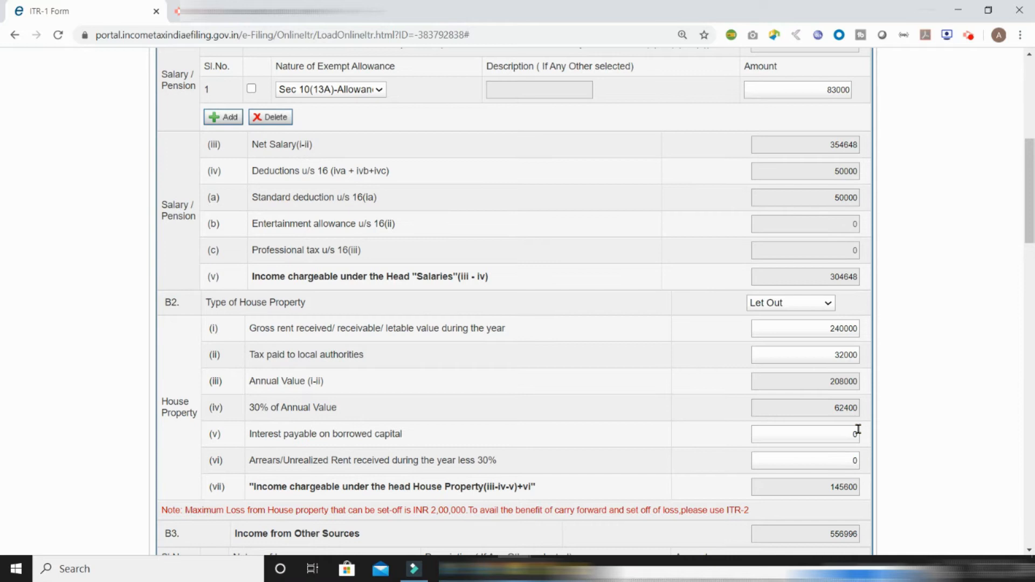
{"action": "scroll", "coordinate": [858, 429], "scroll_direction": "down", "scroll_amount": 7}
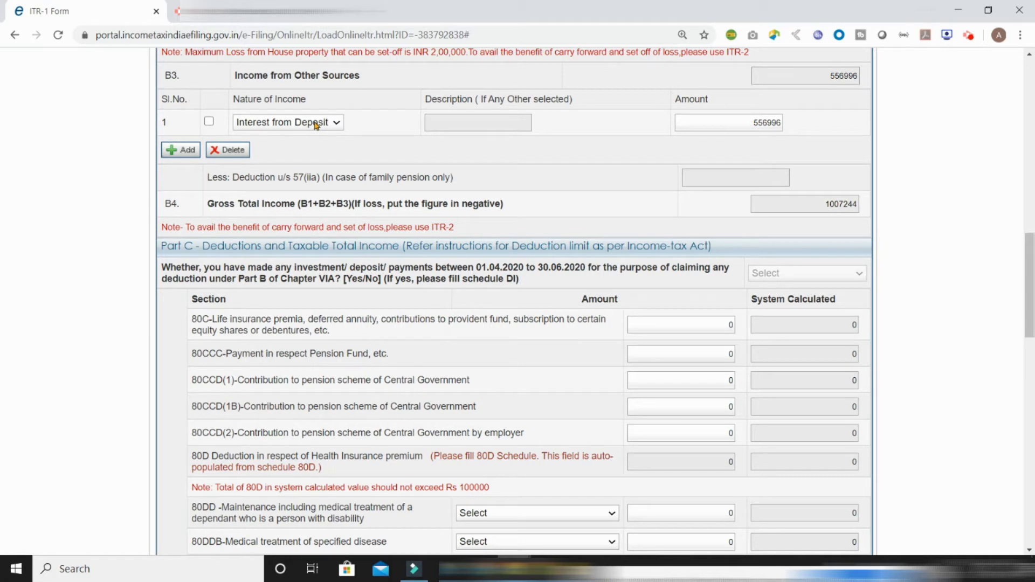
{"action": "left_click", "coordinate": [302, 123]}
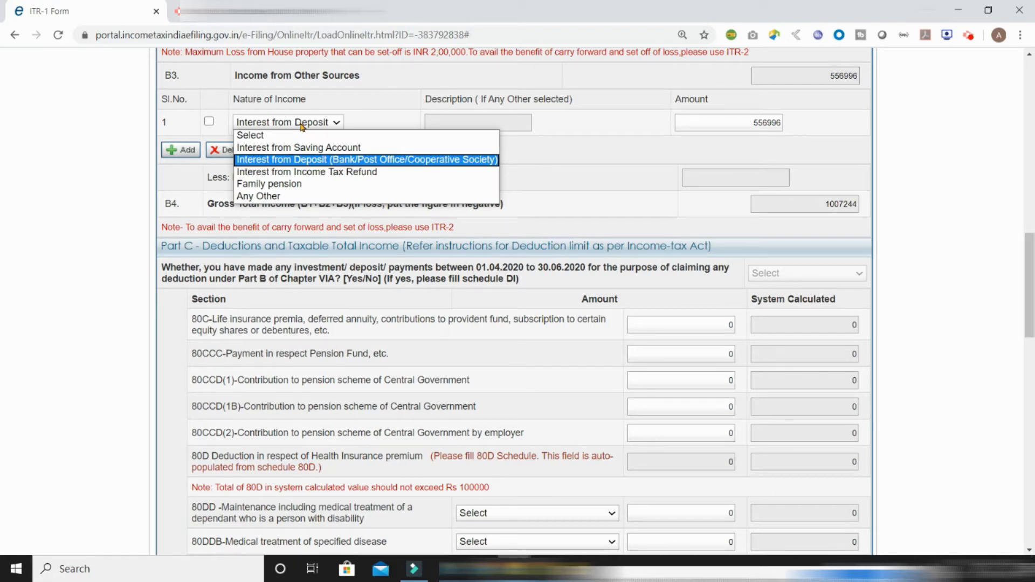
{"action": "left_click", "coordinate": [308, 160]}
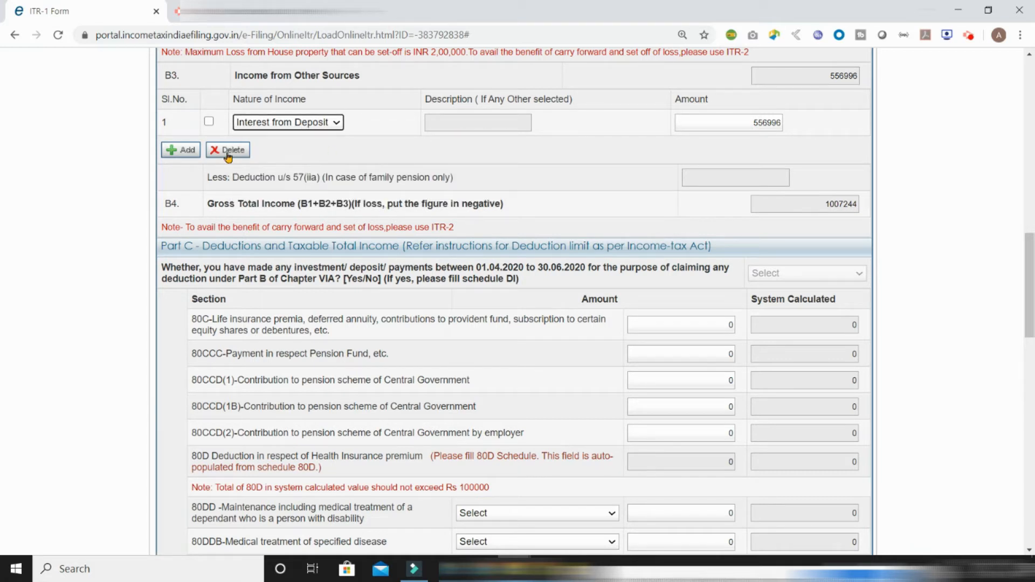
{"action": "left_click", "coordinate": [188, 151]}
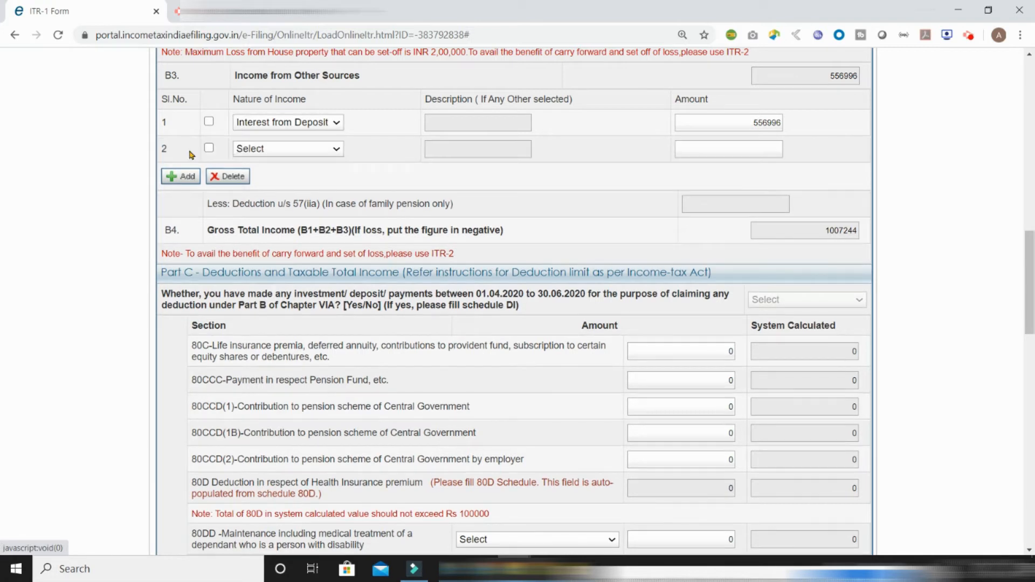
{"action": "left_click", "coordinate": [270, 149]}
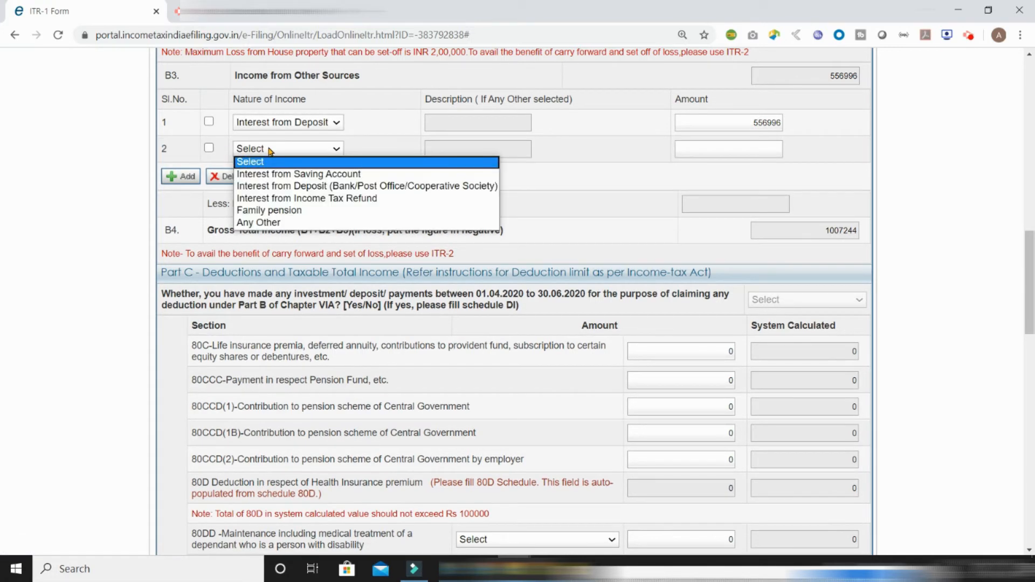
{"action": "left_click", "coordinate": [277, 173]}
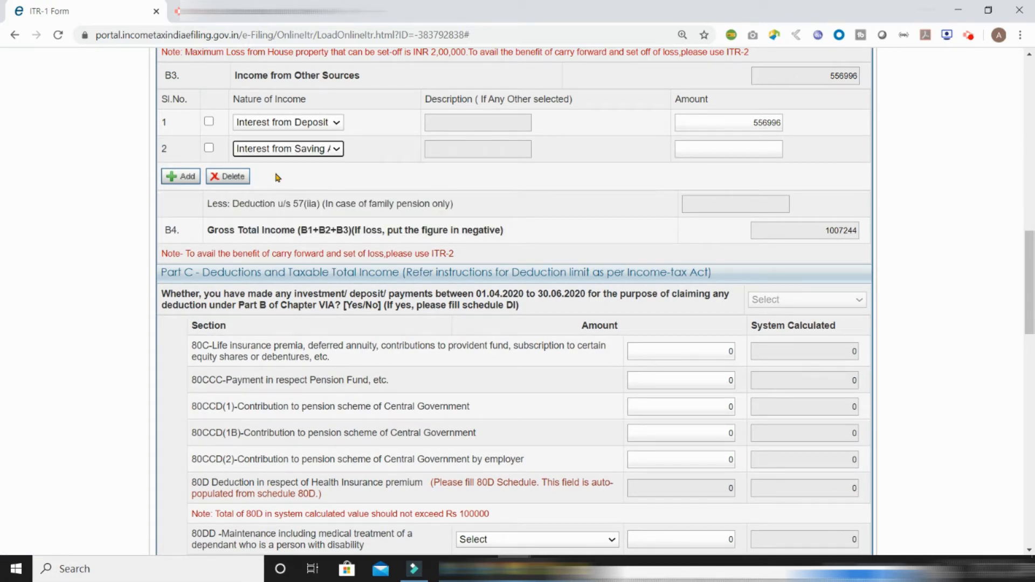
{"action": "left_click", "coordinate": [702, 148]}
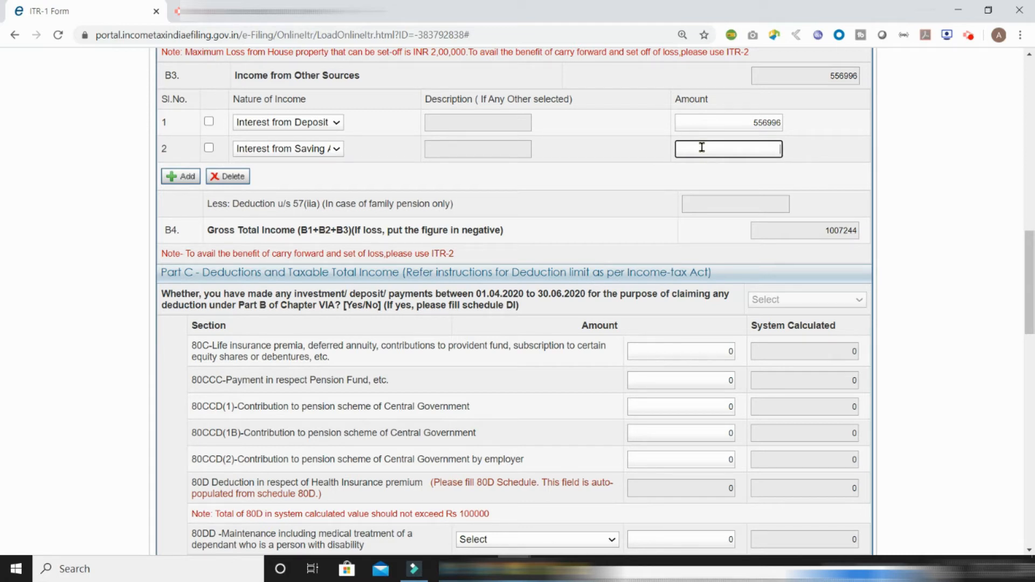
{"action": "type", "text": "8546"}
Add an Any Other row described 'Freelance work' with amount 150000
{"action": "left_click", "coordinate": [186, 177]}
{"action": "left_click", "coordinate": [248, 175]}
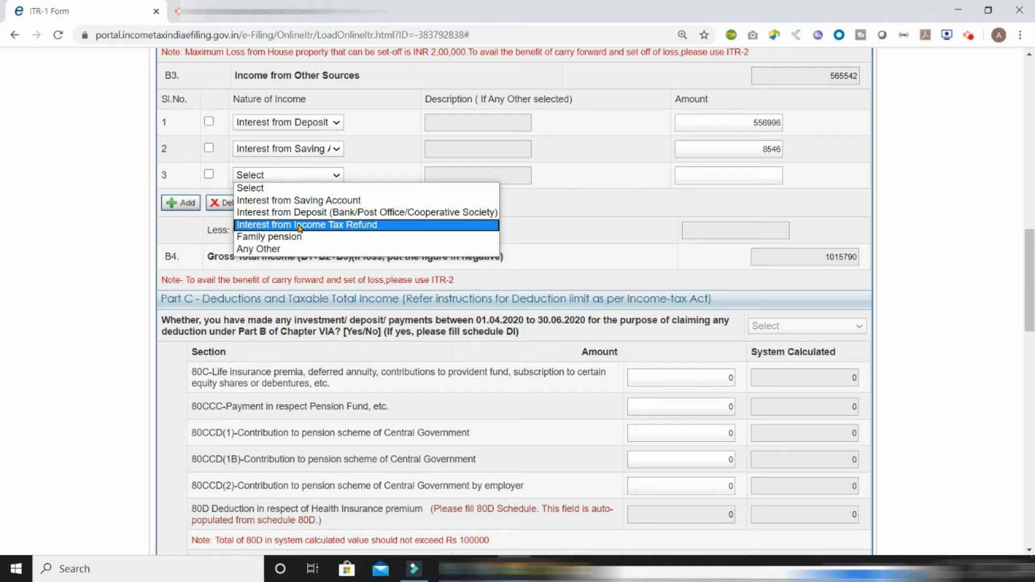
{"action": "left_click", "coordinate": [283, 252]}
{"action": "left_click", "coordinate": [457, 177]}
{"action": "type", "text": "Free"}
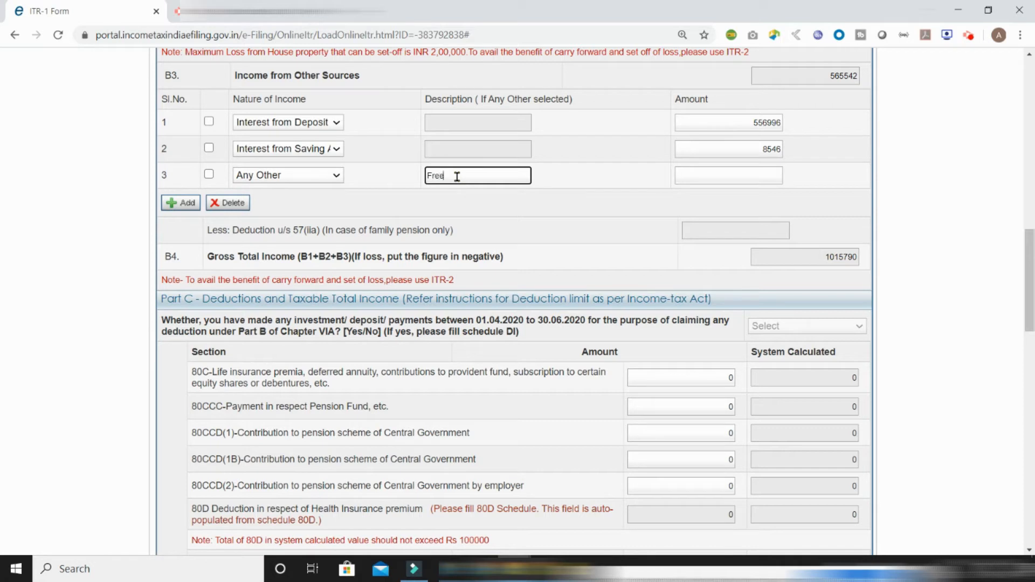
{"action": "type", "text": "lance work"}
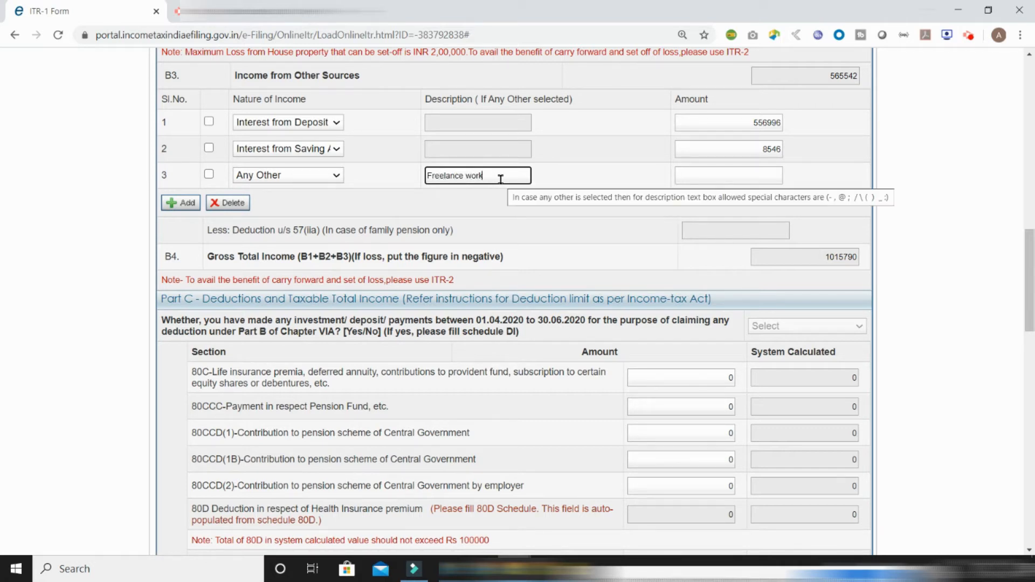
{"action": "left_click", "coordinate": [714, 174]}
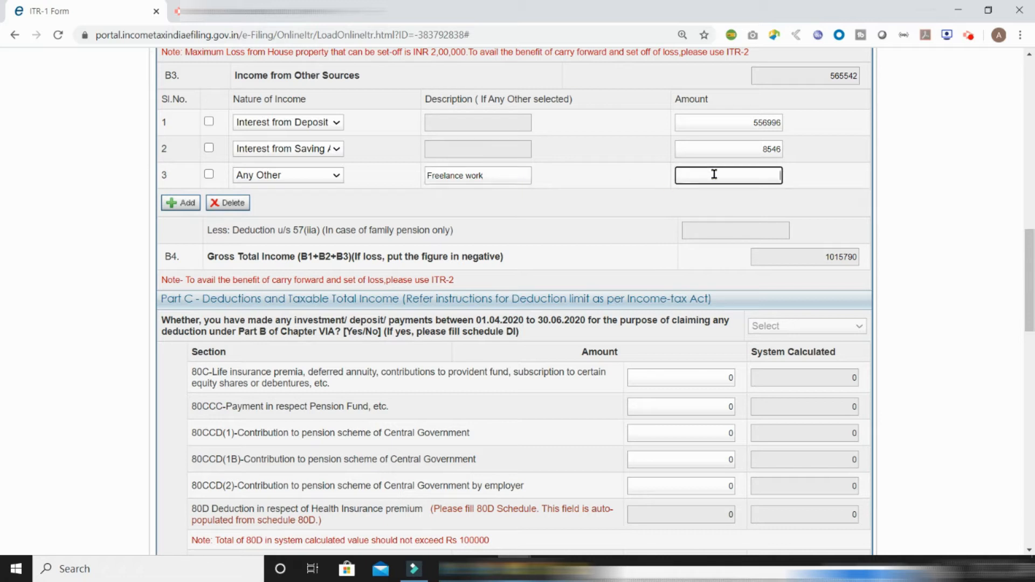
{"action": "type", "text": "150000"}
{"action": "left_click", "coordinate": [691, 271]}
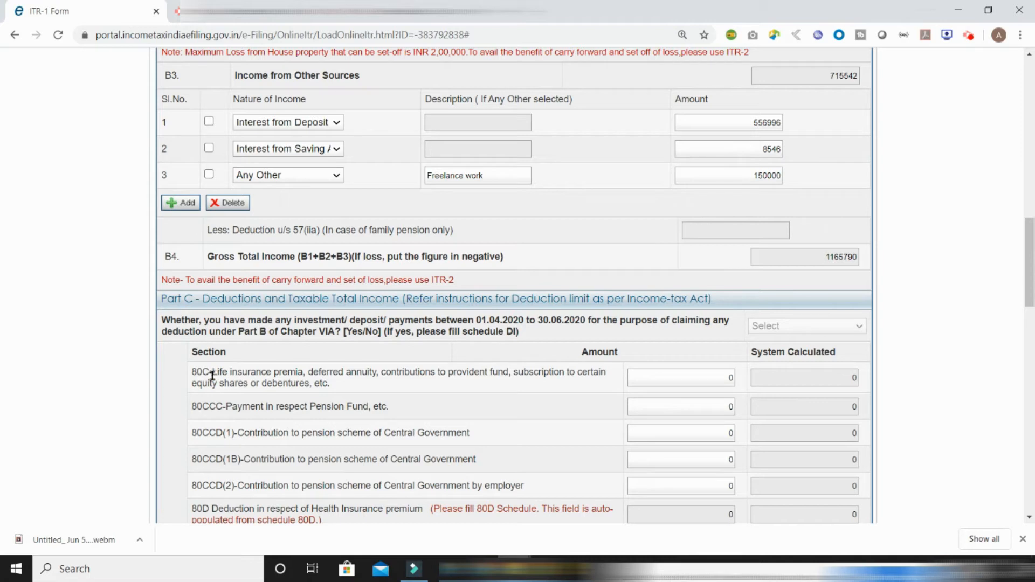
Enter a 150000 deduction under 80C and answer YES to the April–June 2020 investment question
{"action": "double_click", "coordinate": [727, 378]}
{"action": "type", "text": "150000"}
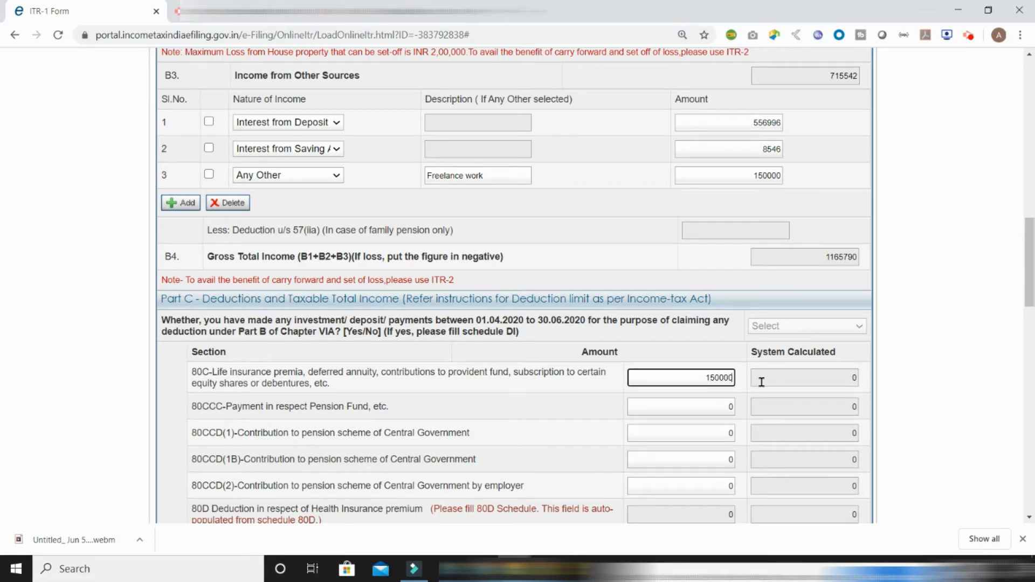
{"action": "left_click", "coordinate": [745, 406]}
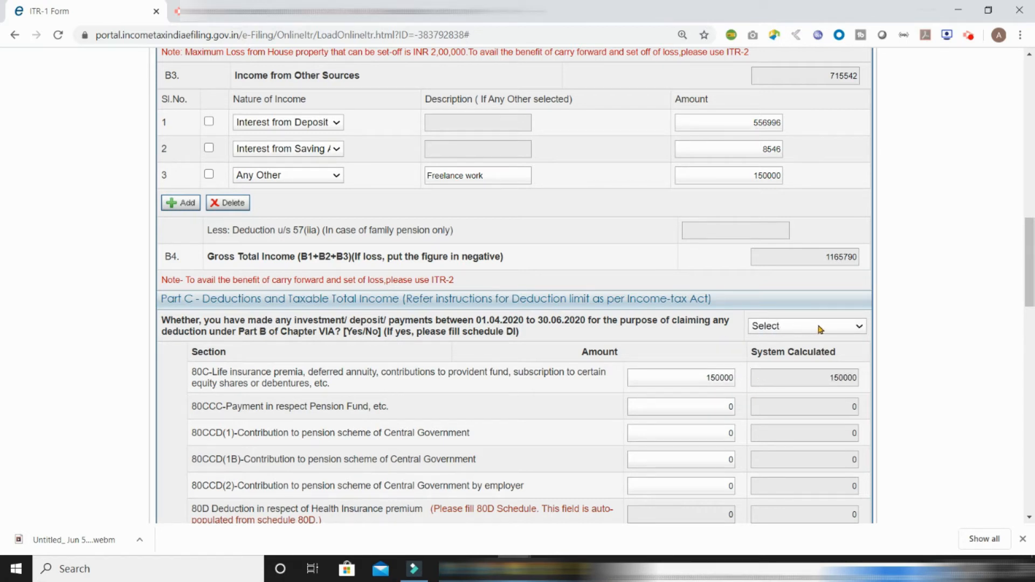
{"action": "left_click", "coordinate": [850, 329]}
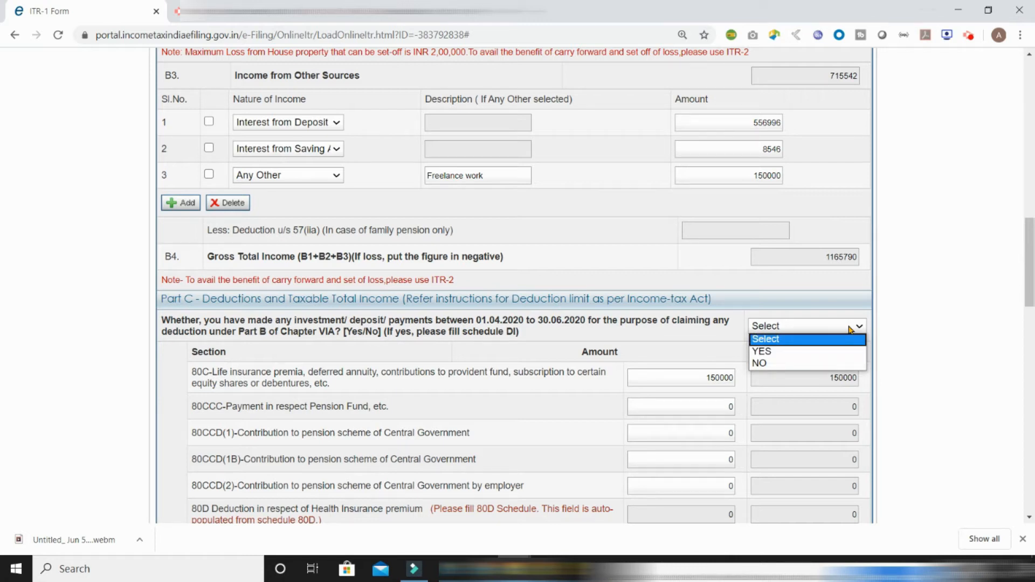
{"action": "left_click", "coordinate": [810, 355]}
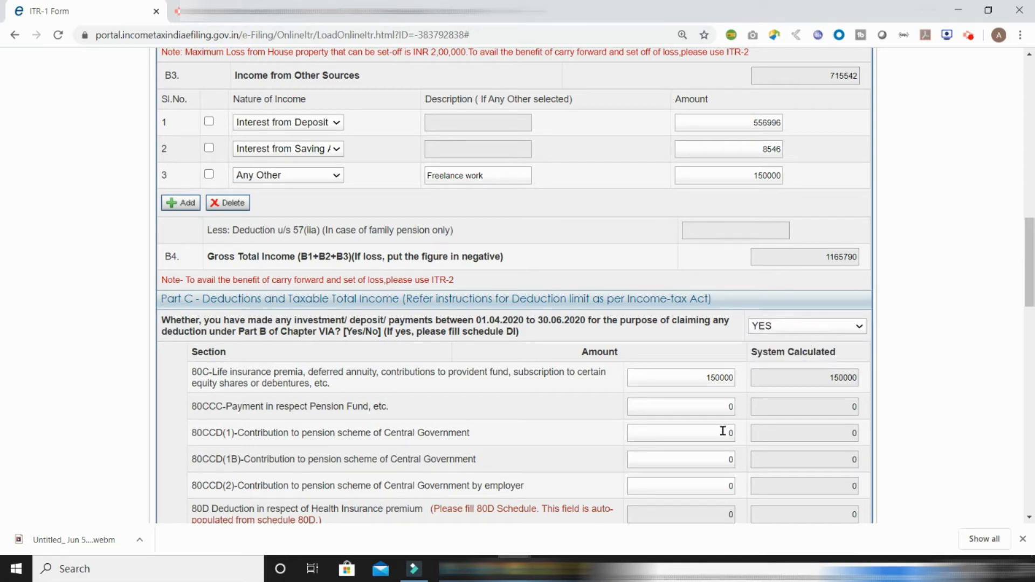
Enter 50000 as the 80CCD(1B) contribution
{"action": "left_click", "coordinate": [726, 459]}
{"action": "key", "text": "BackSpace"}
{"action": "type", "text": "50000"}
{"action": "left_click", "coordinate": [526, 340]}
{"action": "left_click_drag", "start_coordinate": [1030, 281], "coordinate": [1031, 127]}
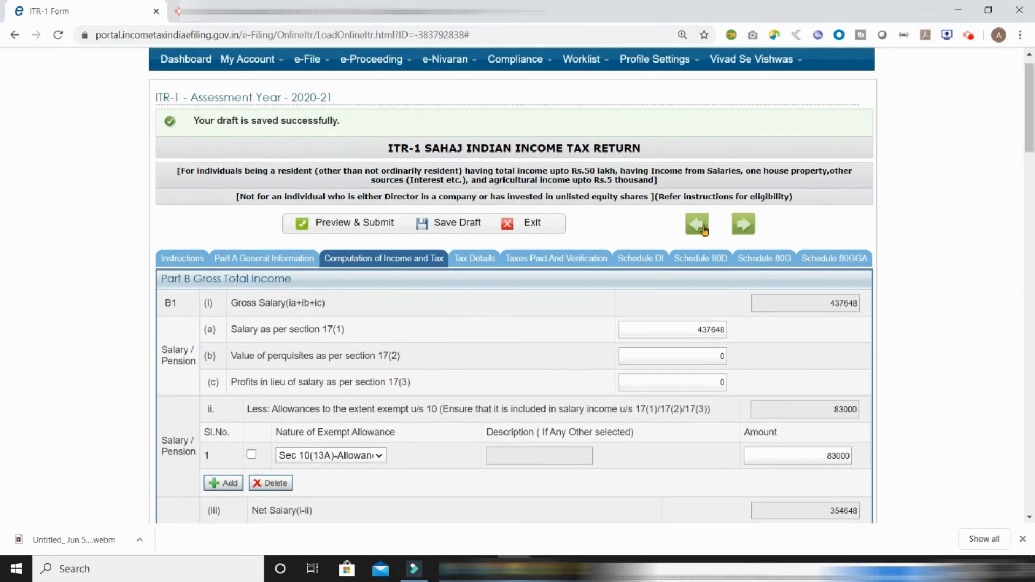
In Schedule DI, enter 25000 as the 80C amount invested between 01.04.2020 and 30.06.2020
{"action": "left_click", "coordinate": [646, 260]}
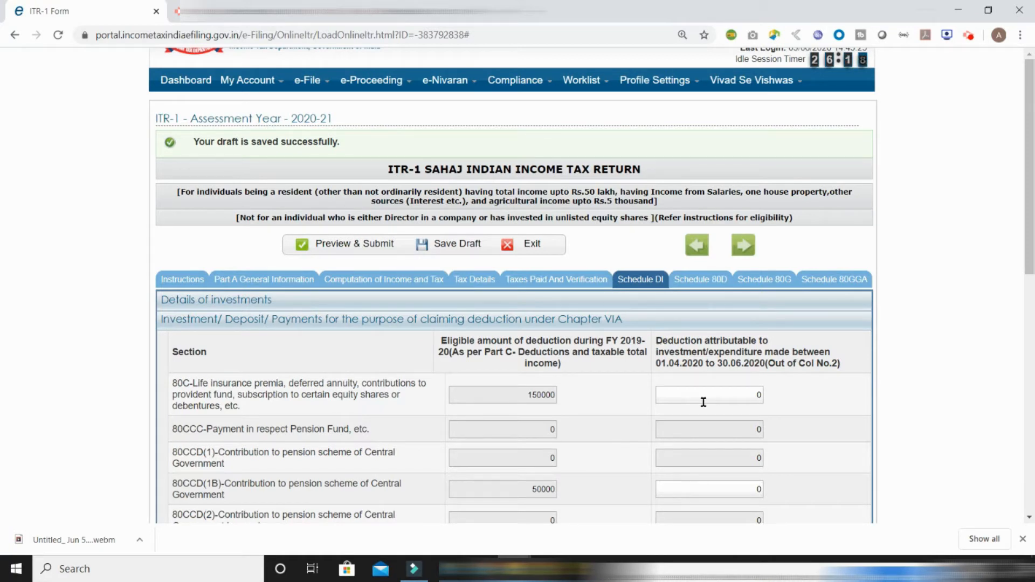
{"action": "left_click", "coordinate": [745, 395]}
{"action": "type", "text": "25000"}
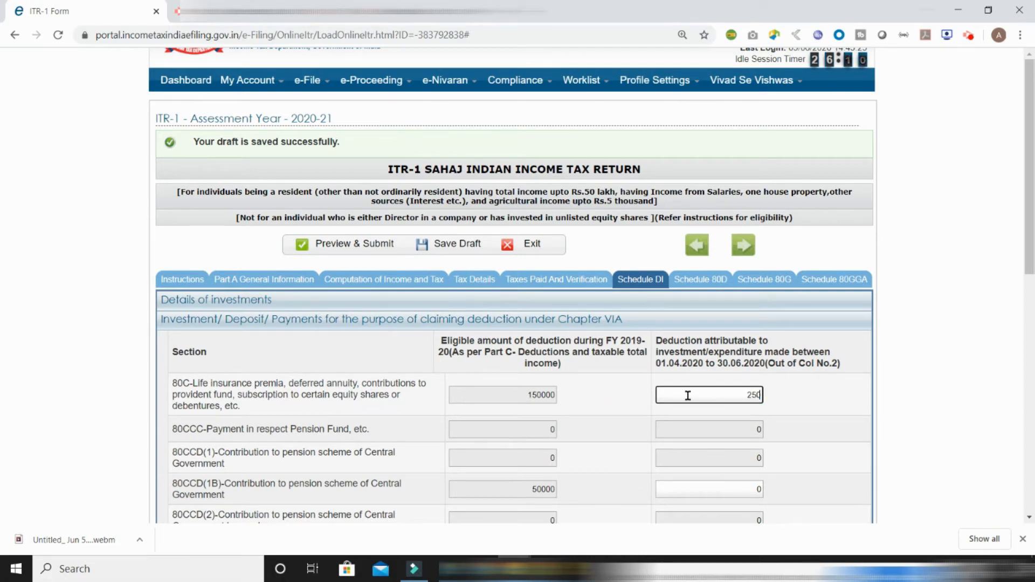
{"action": "left_click", "coordinate": [746, 415]}
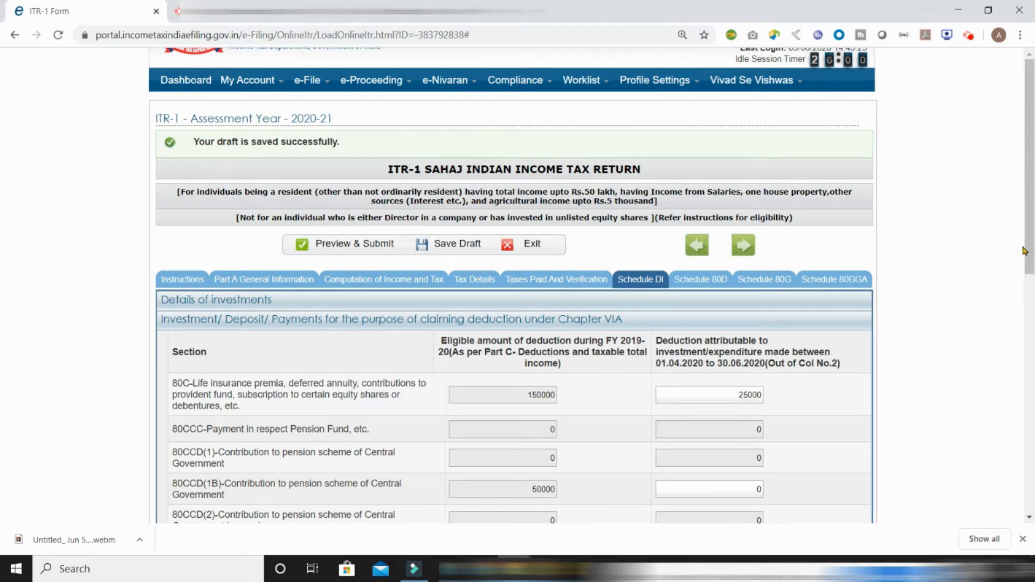
{"action": "left_click_drag", "start_coordinate": [1029, 242], "coordinate": [1030, 373]}
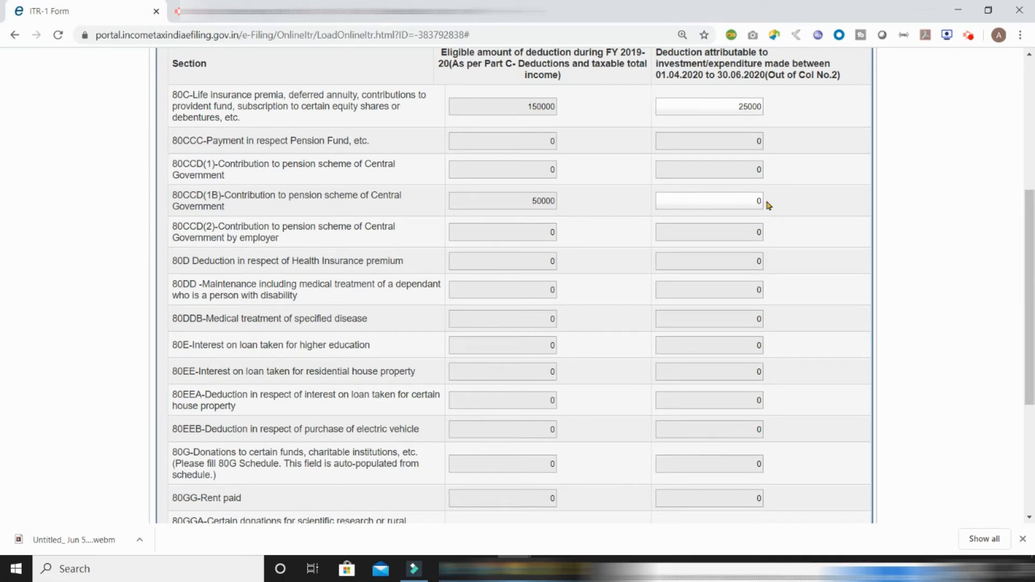
{"action": "scroll", "coordinate": [1010, 141], "scroll_direction": "up", "scroll_amount": 3}
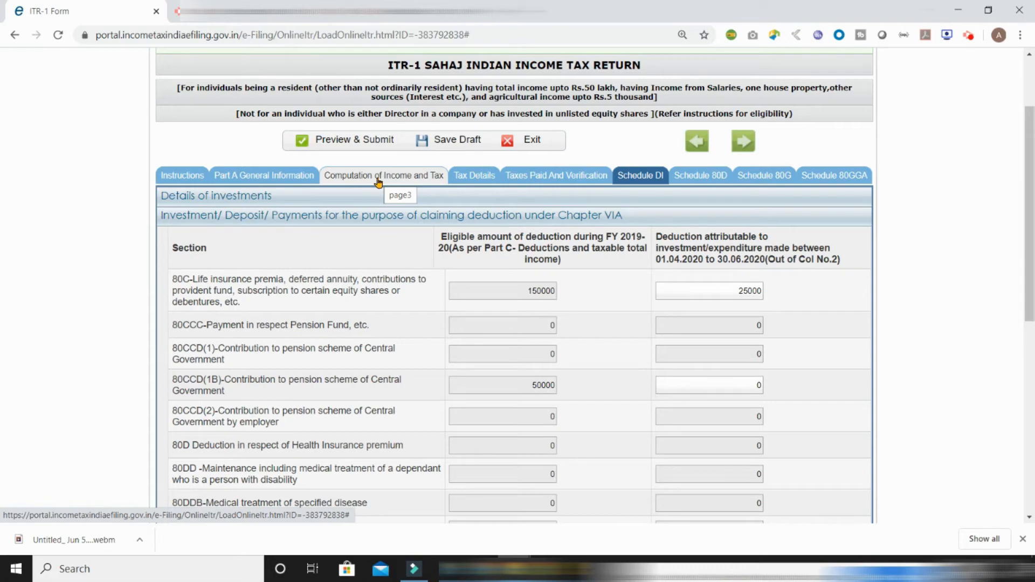
Return to Computation of Income and Tax and follow Part C's 'Please fill 80D Schedule' link
{"action": "left_click", "coordinate": [379, 181]}
{"action": "left_click_drag", "start_coordinate": [1023, 108], "coordinate": [1029, 310]}
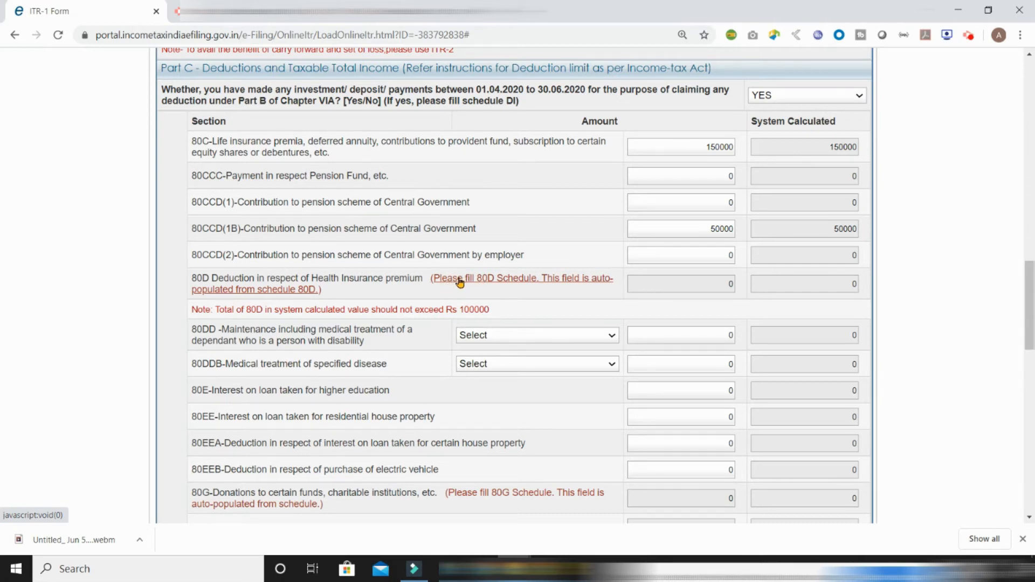
{"action": "left_click", "coordinate": [520, 283]}
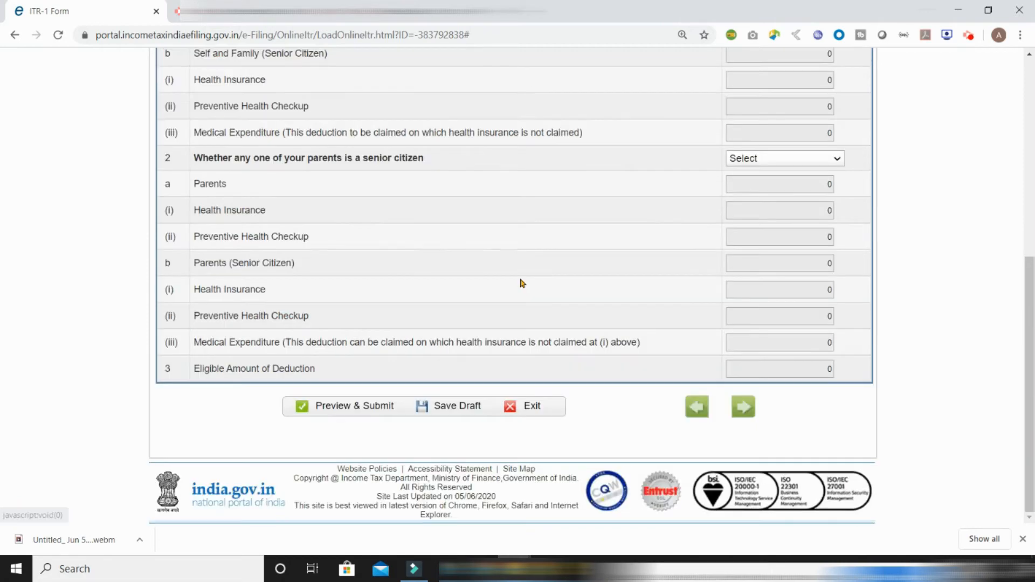
{"action": "left_click_drag", "start_coordinate": [1032, 353], "coordinate": [1032, 255]}
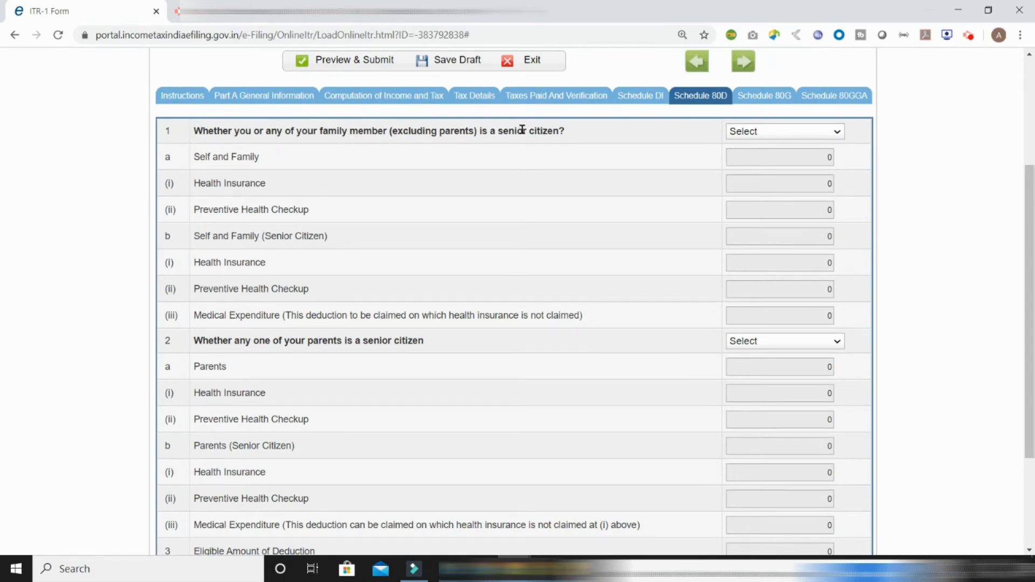
Answer NO to senior-citizen self/family and enter 7582 as health insurance in Schedule 80D
{"action": "left_click", "coordinate": [760, 134]}
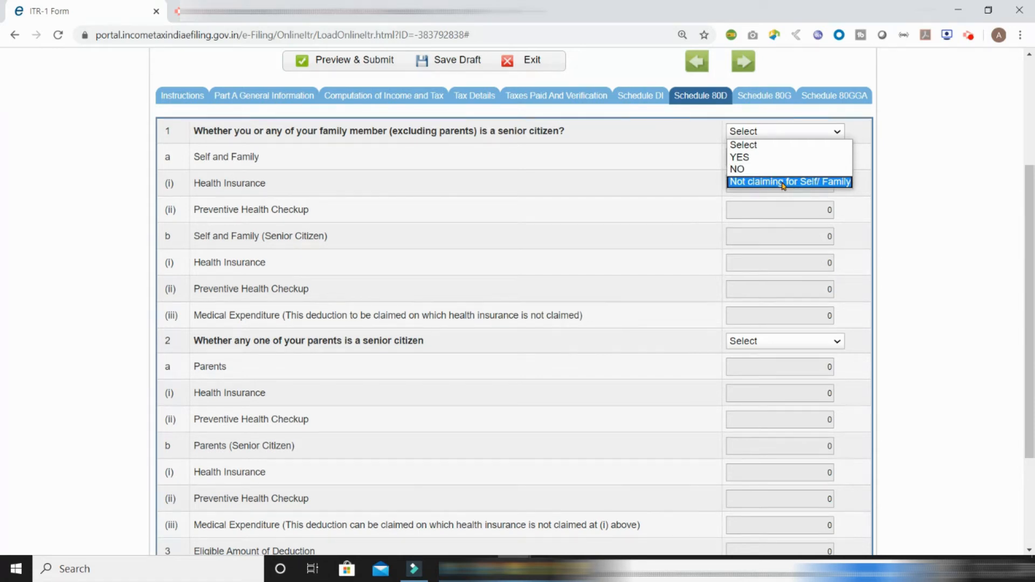
{"action": "left_click", "coordinate": [757, 169]}
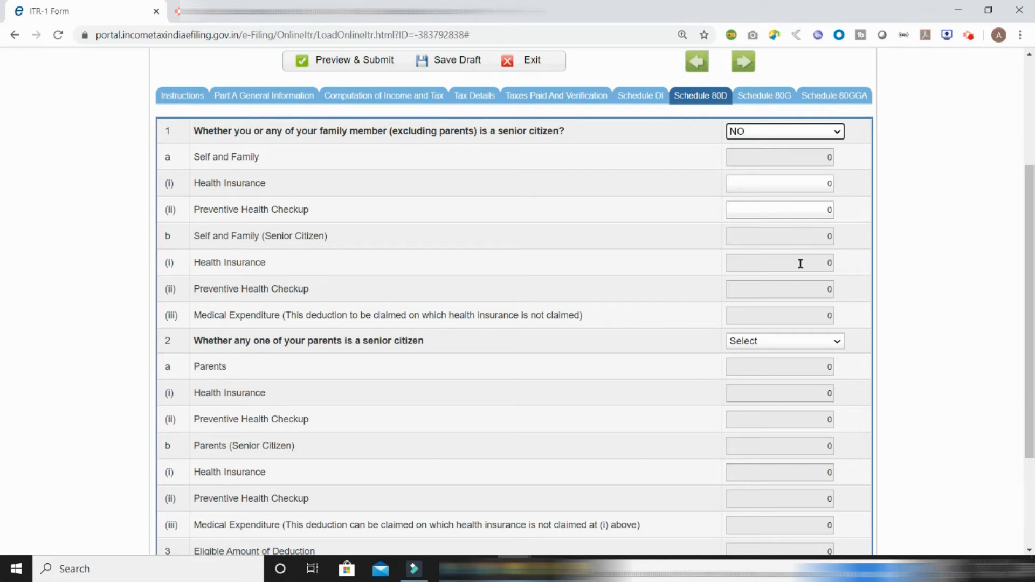
{"action": "left_click", "coordinate": [816, 184]}
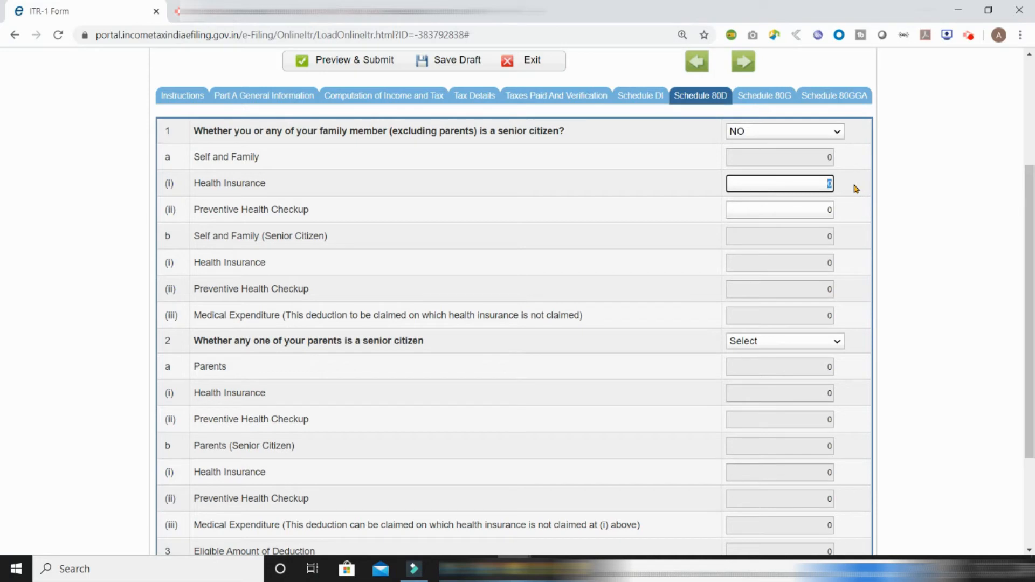
{"action": "type", "text": "8549"}
{"action": "key", "text": "BackSpace"}
{"action": "key", "text": "BackSpace"}
{"action": "key", "text": "BackSpace"}
{"action": "type", "text": "0"}
{"action": "type", "text": "582"}
{"action": "left_click", "coordinate": [195, 341]}
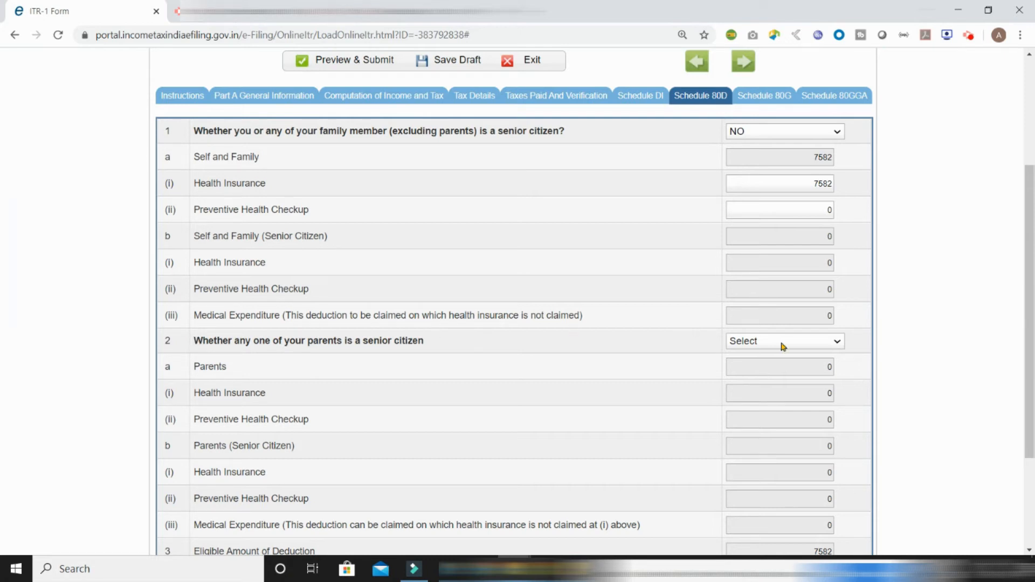
Set the parents question to 'Not claiming for Parents'
{"action": "left_click", "coordinate": [825, 345]}
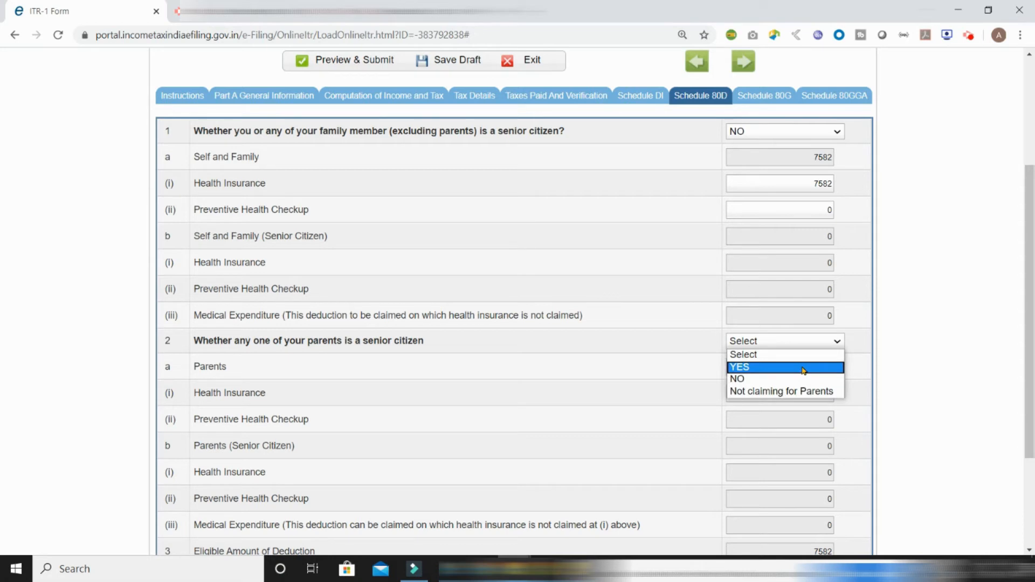
{"action": "left_click", "coordinate": [760, 343]}
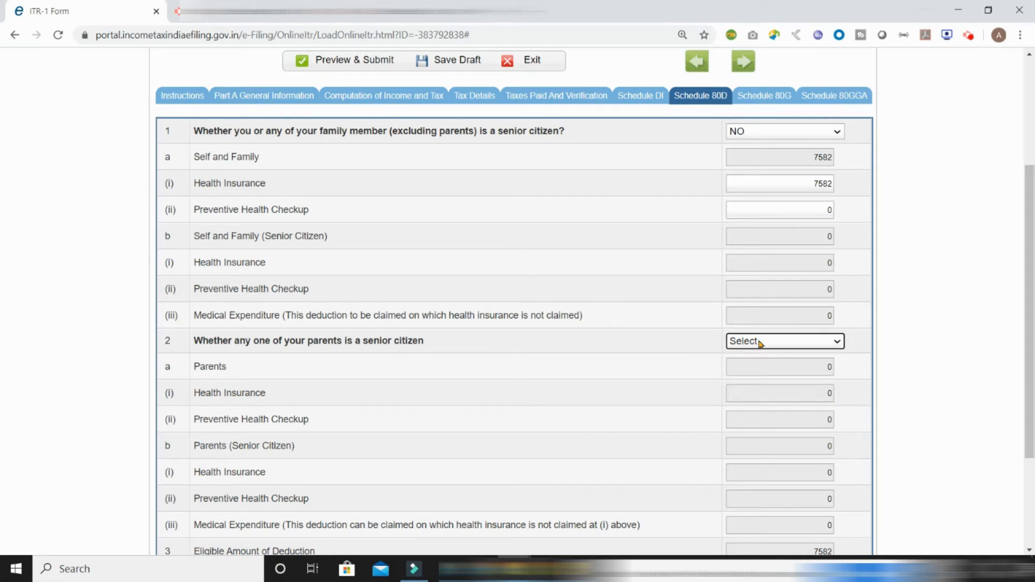
{"action": "left_click", "coordinate": [760, 343]}
{"action": "left_click", "coordinate": [760, 343]}
{"action": "scroll", "coordinate": [793, 491], "scroll_direction": "down", "scroll_amount": 3}
{"action": "left_click", "coordinate": [787, 191]}
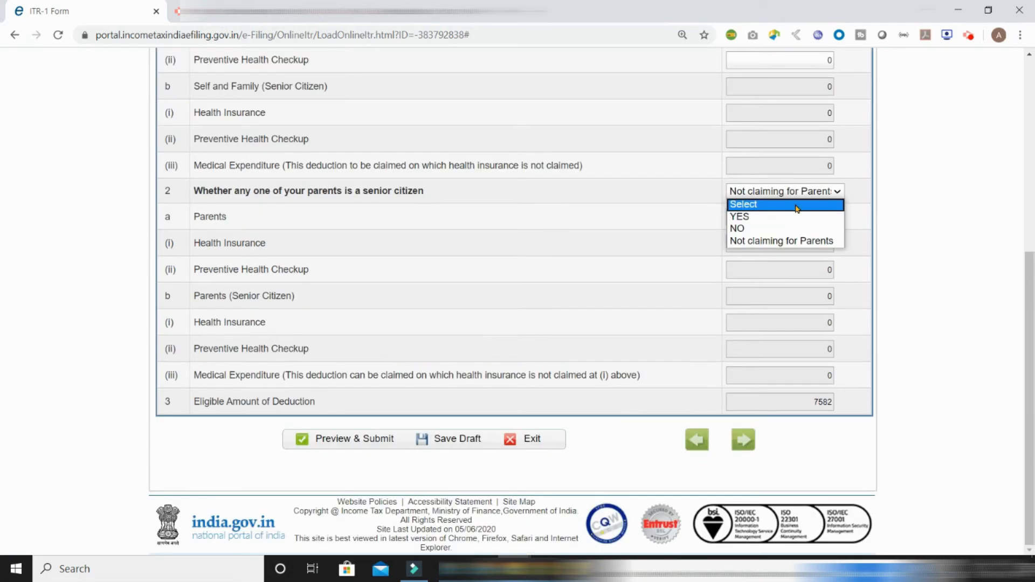
{"action": "left_click", "coordinate": [823, 242]}
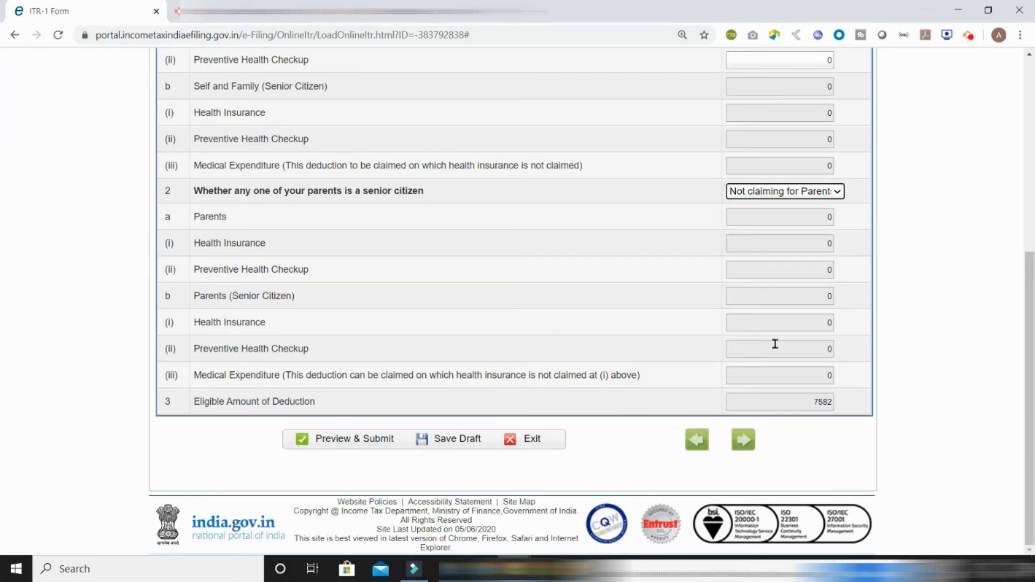
{"action": "left_click_drag", "start_coordinate": [1027, 288], "coordinate": [1022, 93]}
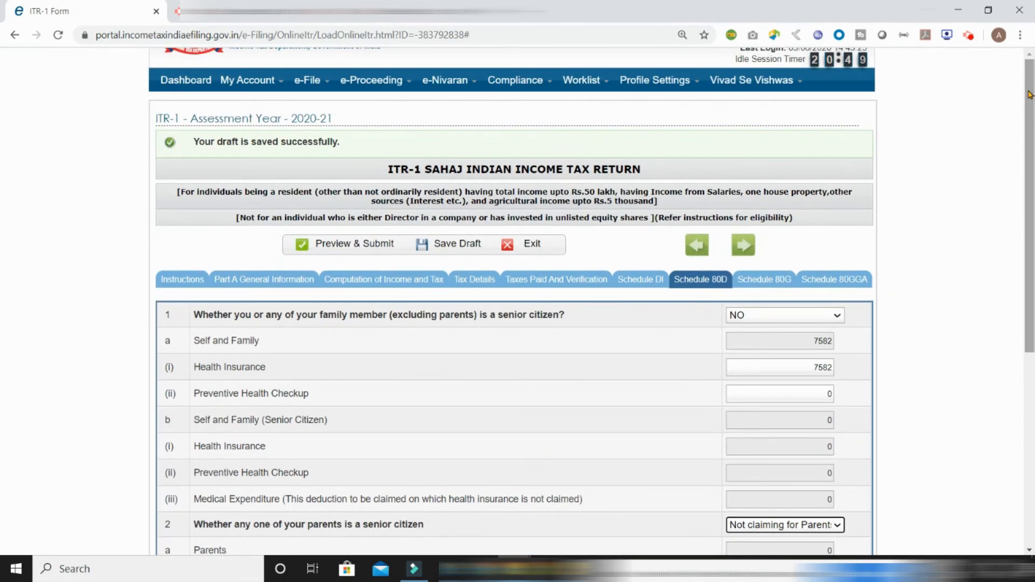
Go back to Computation of Income and Tax and confirm the 80D row shows 7582
{"action": "left_click", "coordinate": [411, 279]}
{"action": "left_click_drag", "start_coordinate": [1028, 108], "coordinate": [1028, 360]}
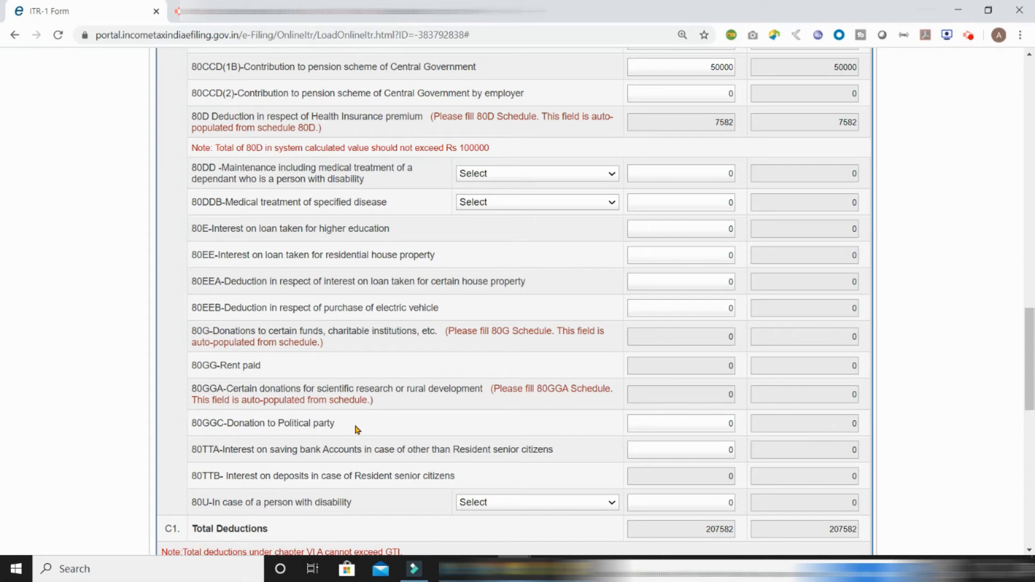
{"action": "scroll", "coordinate": [491, 428], "scroll_direction": "up", "scroll_amount": 2}
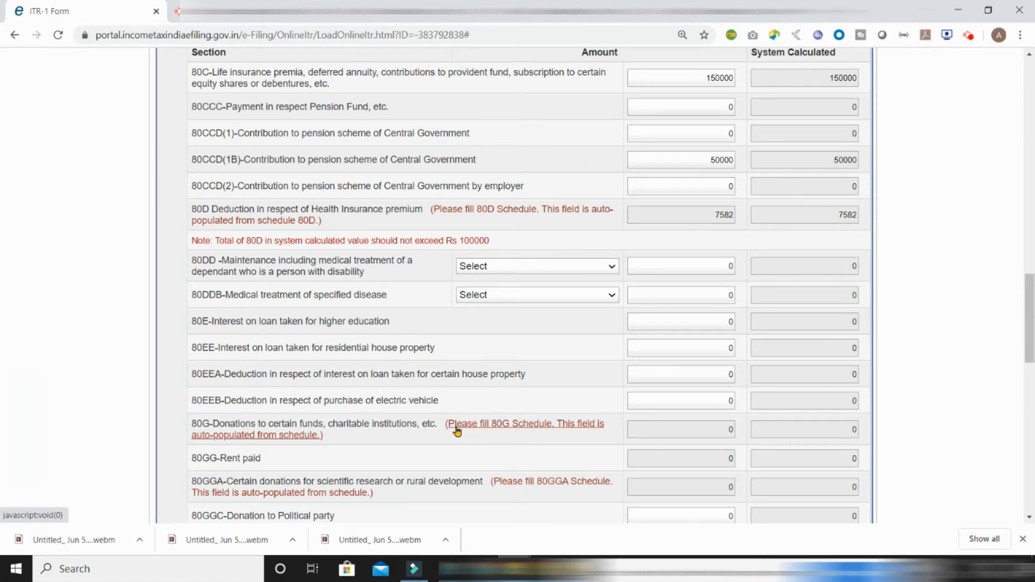
Open Schedule 80G from its row link and scroll through the donation tables without entering anything
{"action": "left_click", "coordinate": [548, 430]}
{"action": "left_click_drag", "start_coordinate": [1029, 401], "coordinate": [1029, 171]}
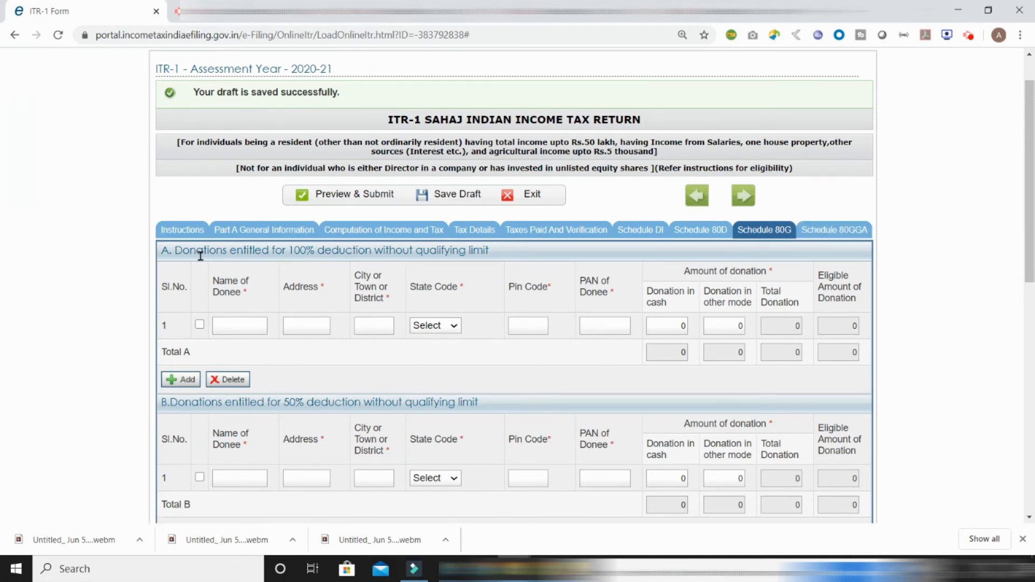
{"action": "left_click_drag", "start_coordinate": [1032, 234], "coordinate": [1032, 292]}
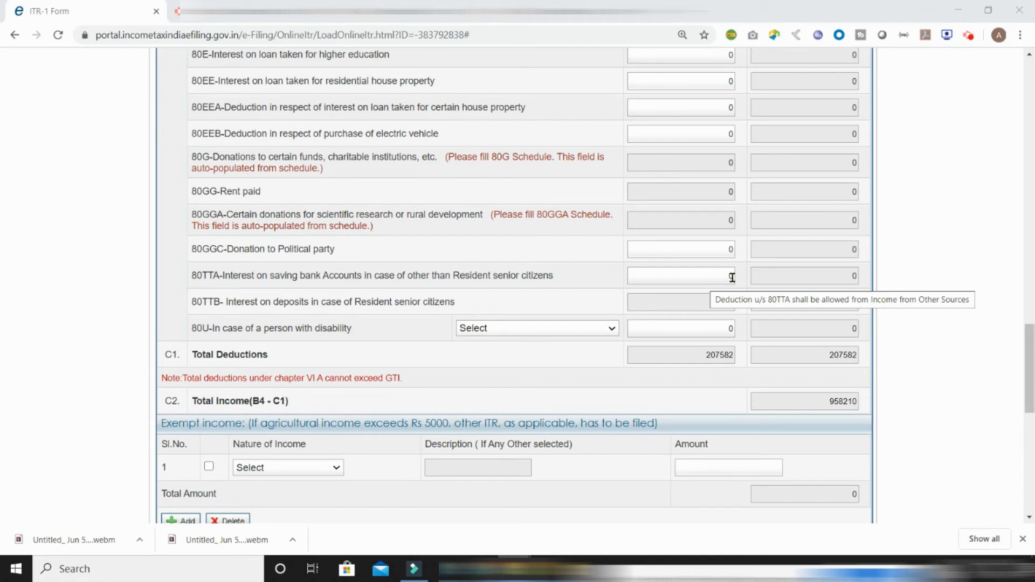
Claim 8546 under 80TTA, then bring up the exempt income Nature of Income list
{"action": "scroll", "coordinate": [794, 252], "scroll_direction": "up", "scroll_amount": 10}
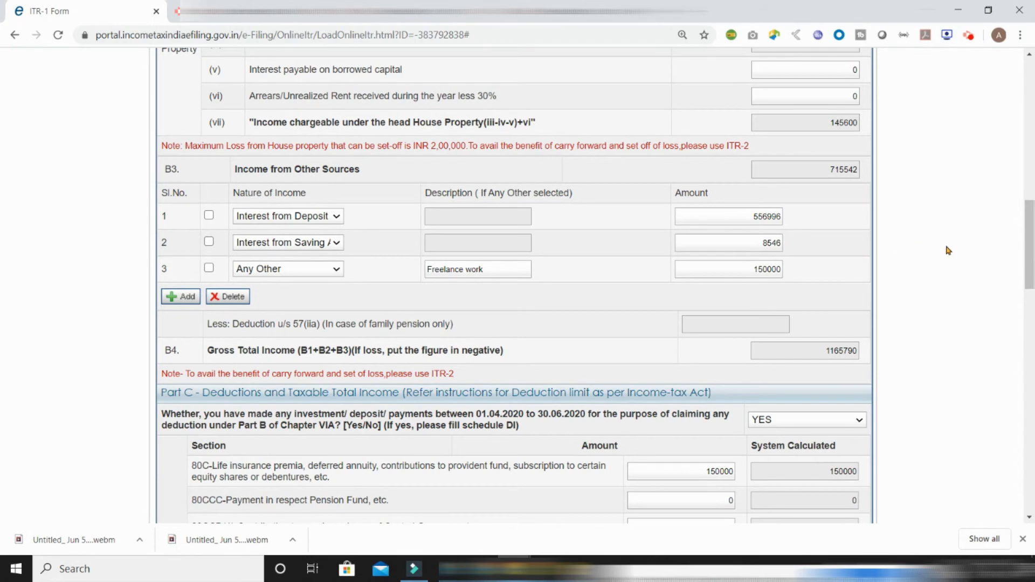
{"action": "left_click_drag", "start_coordinate": [1025, 232], "coordinate": [1025, 354]}
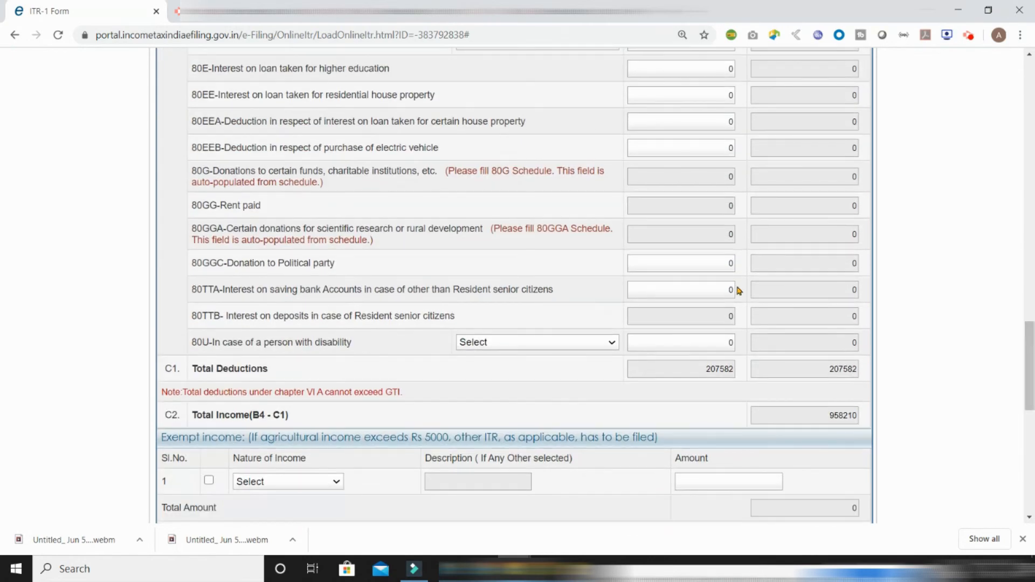
{"action": "mouse_move", "coordinate": [725, 286]}
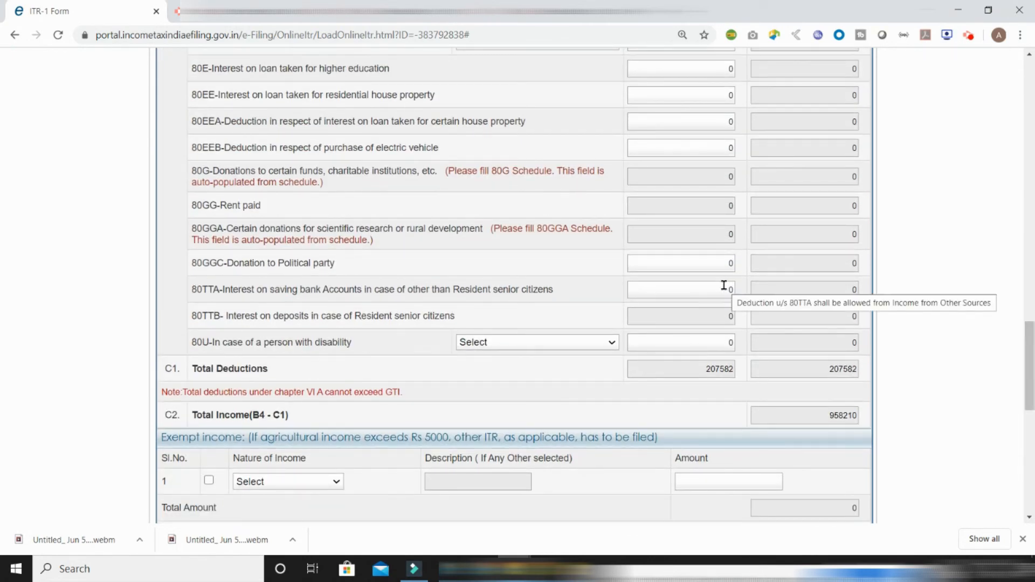
{"action": "left_click", "coordinate": [726, 286]}
{"action": "type", "text": "8546"}
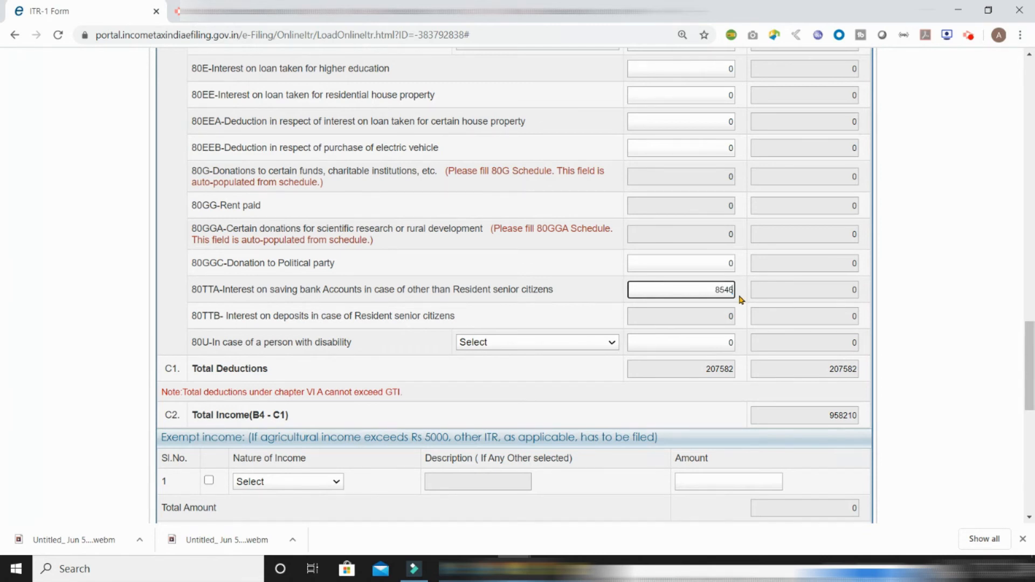
{"action": "key", "text": "Tab"}
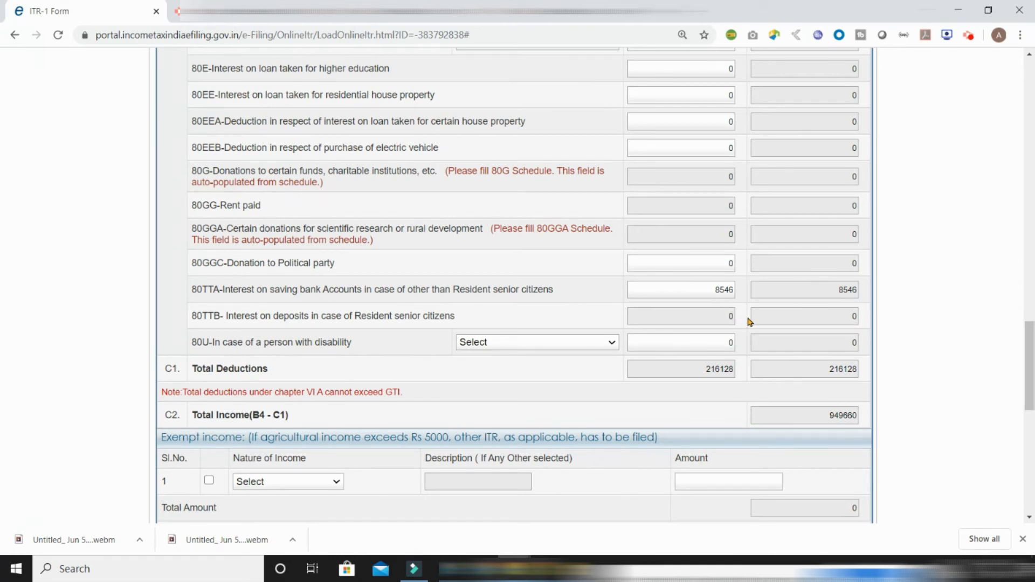
{"action": "left_click_drag", "start_coordinate": [1029, 355], "coordinate": [1029, 425]}
{"action": "left_click", "coordinate": [292, 106]}
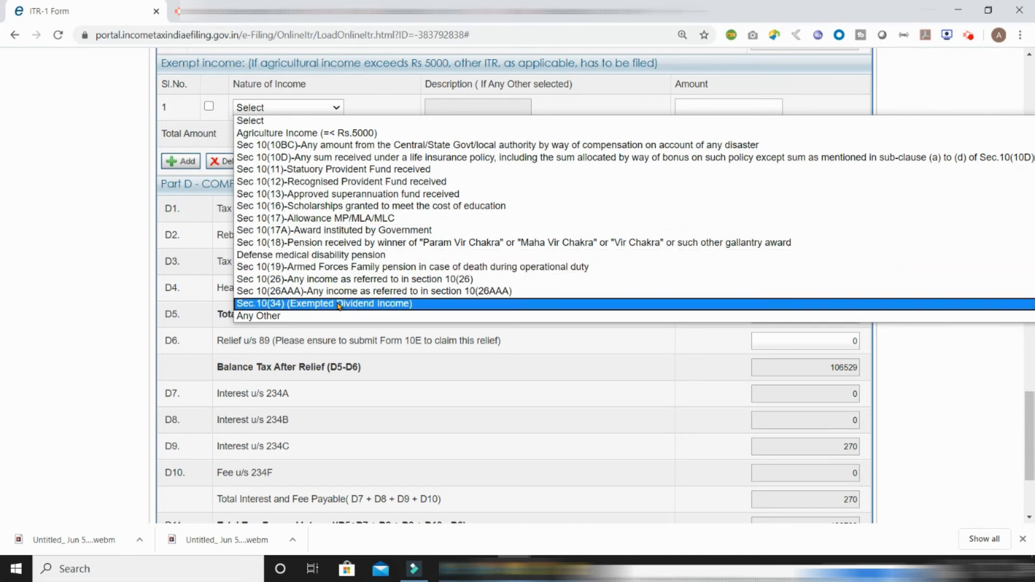
Record 'Tax free bond' as Any Other exempt income with amount 125036
{"action": "left_click", "coordinate": [300, 316]}
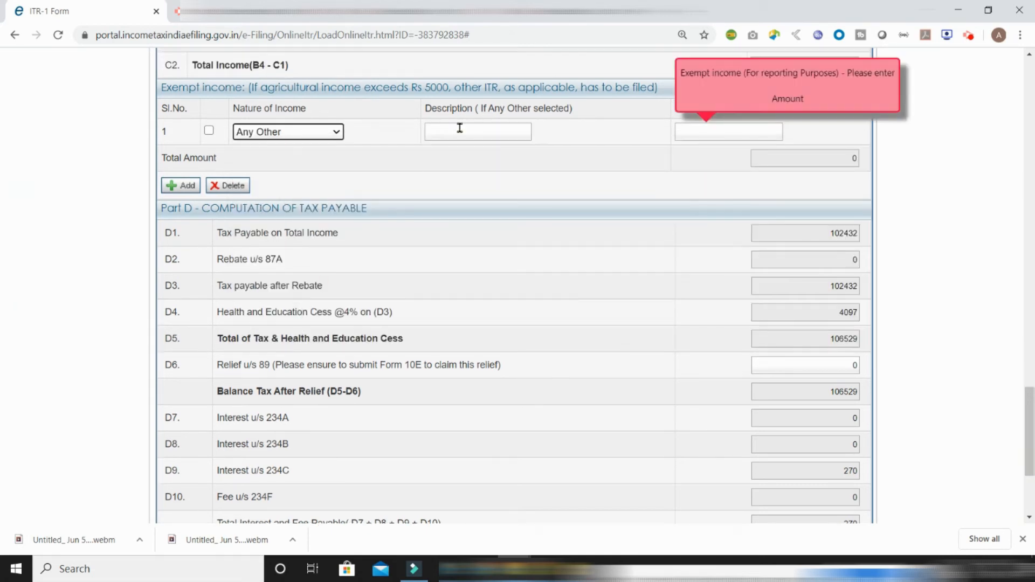
{"action": "left_click", "coordinate": [477, 130]}
{"action": "type", "text": "Tax free"}
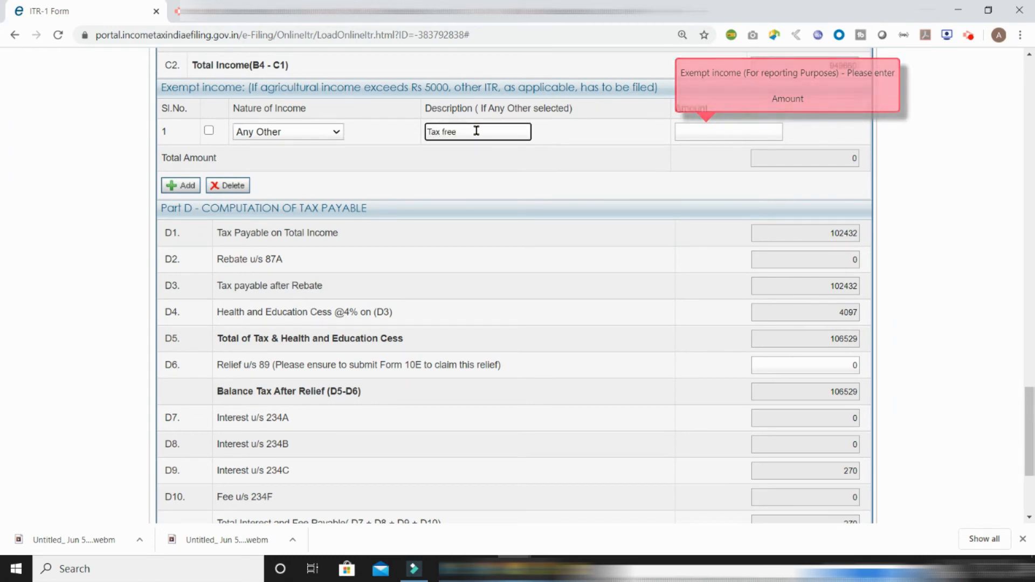
{"action": "type", "text": " bonds interest"}
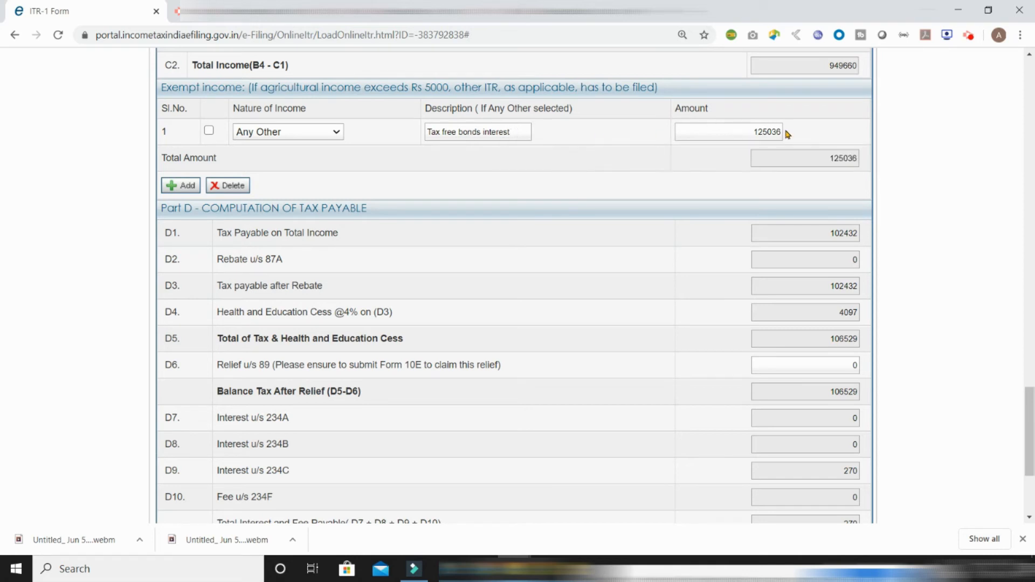
{"action": "type", "text": "125"}
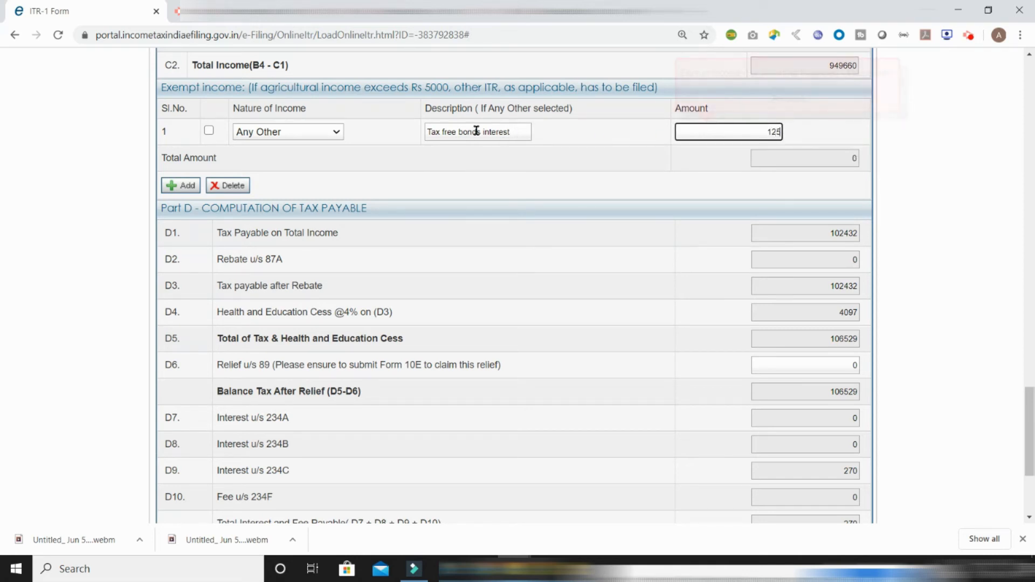
{"action": "type", "text": "036"}
{"action": "left_click", "coordinate": [795, 139]}
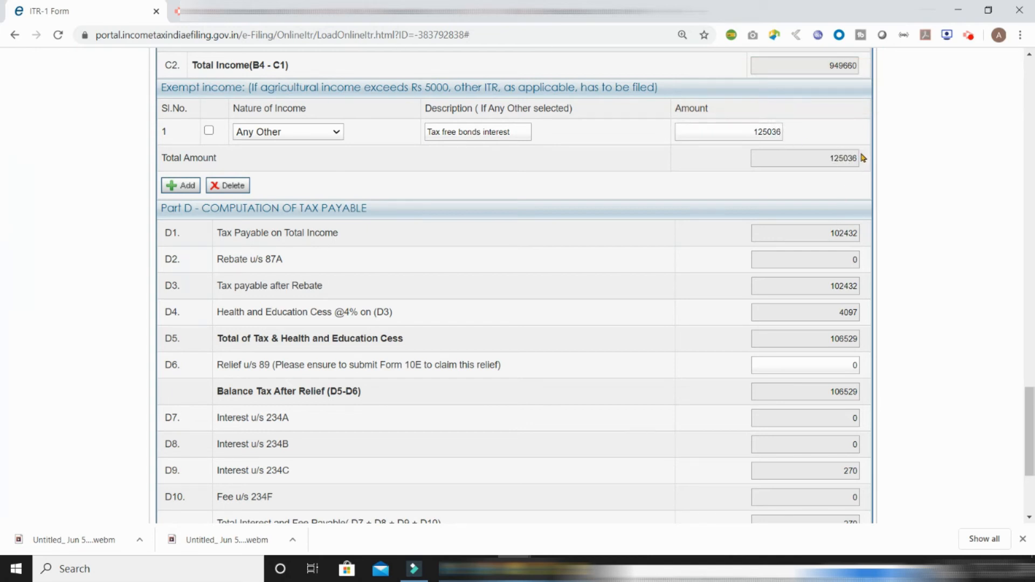
{"action": "scroll", "coordinate": [969, 178], "scroll_direction": "down", "scroll_amount": 1}
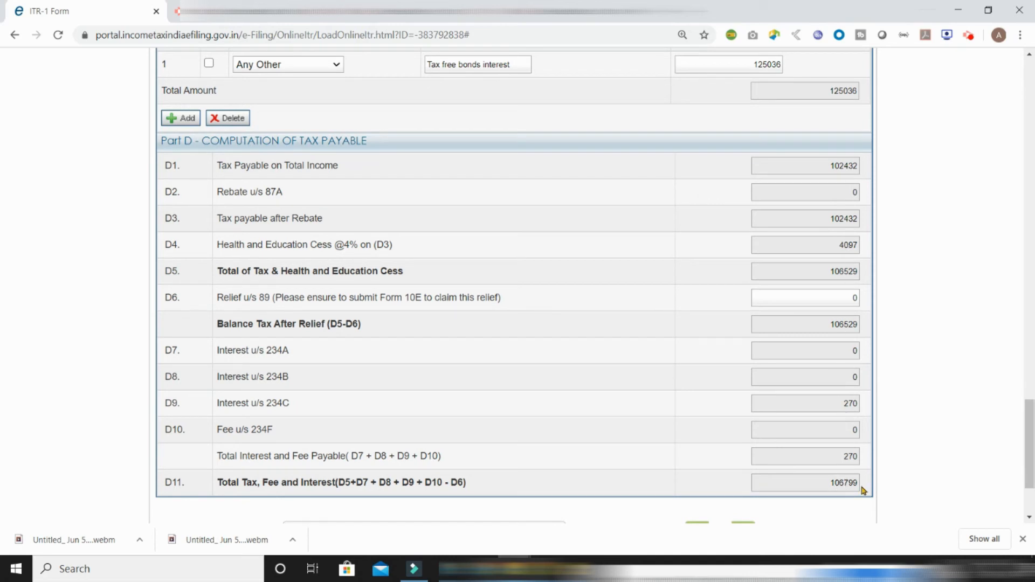
{"action": "scroll", "coordinate": [1031, 461], "scroll_direction": "down", "scroll_amount": 1}
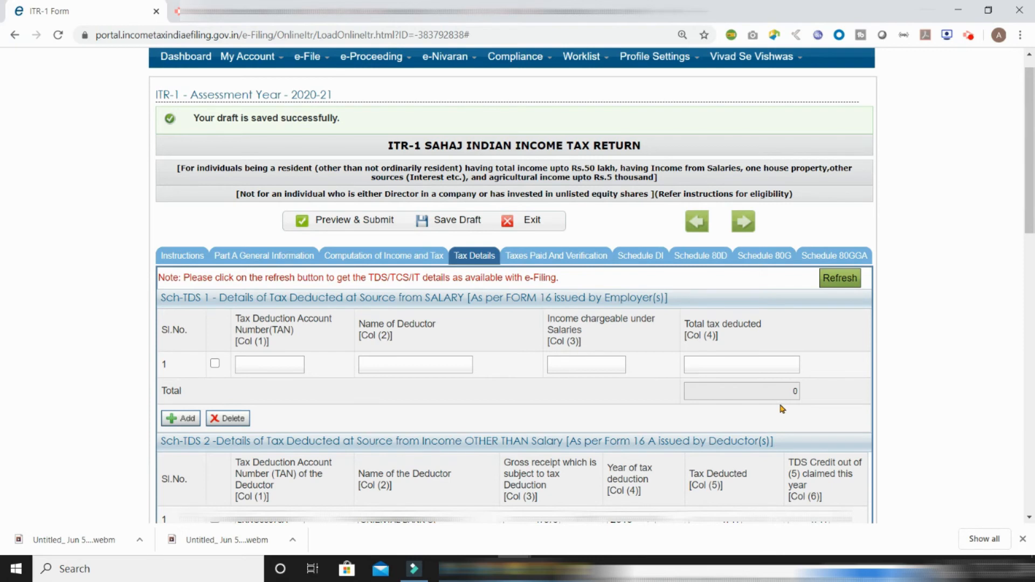
Save the return as a draft after reviewing the TDS and tax payment schedules, then continue to Taxes Paid and Verification
{"action": "scroll", "coordinate": [951, 272], "scroll_direction": "down", "scroll_amount": 7}
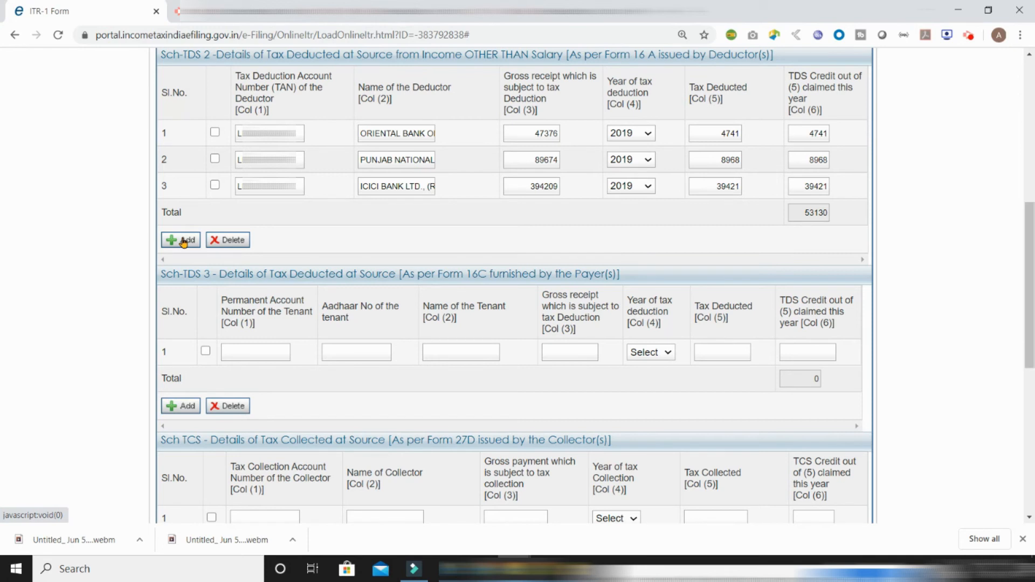
{"action": "scroll", "coordinate": [183, 243], "scroll_direction": "down", "scroll_amount": 6}
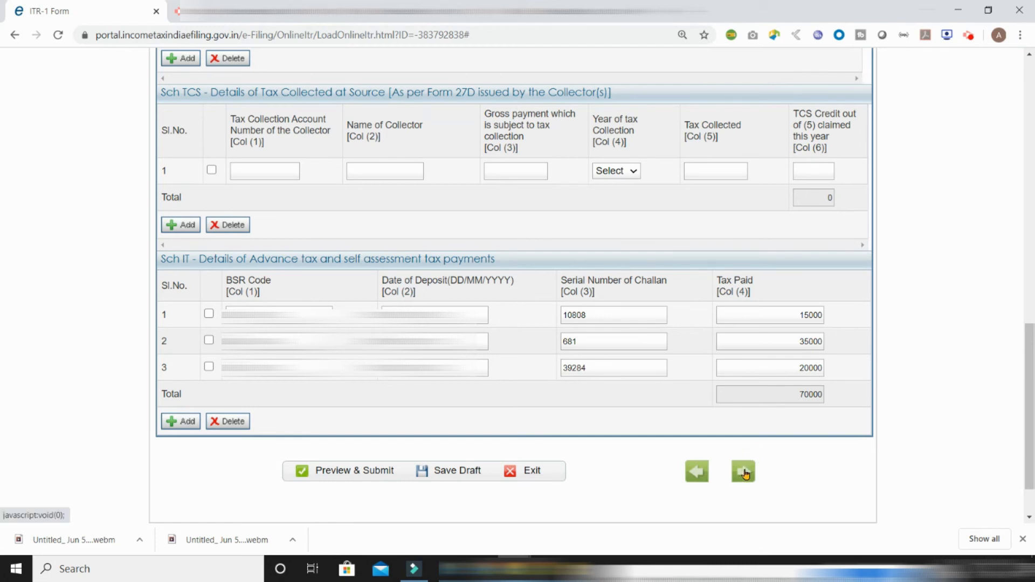
{"action": "left_click", "coordinate": [443, 474]}
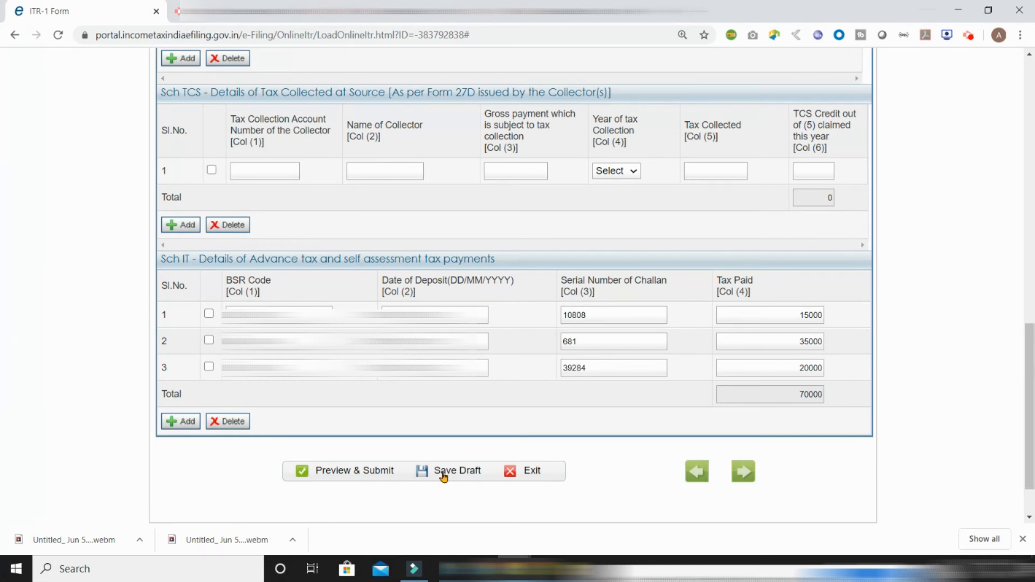
{"action": "left_click", "coordinate": [743, 472]}
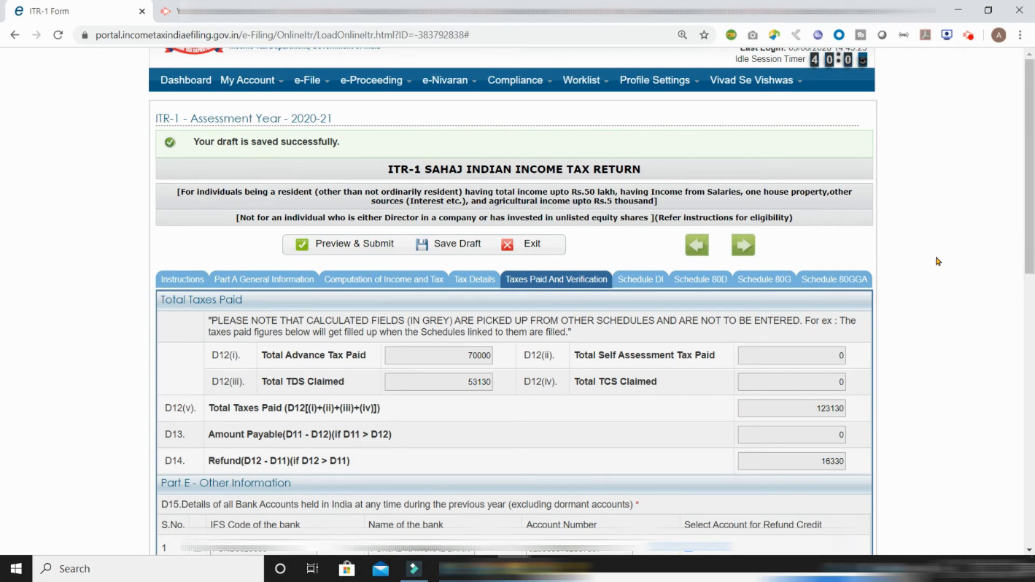
Dismiss the save reminder and delete the Oriental Bank of Commerce account from row 4
{"action": "scroll", "coordinate": [908, 284], "scroll_direction": "down", "scroll_amount": 8}
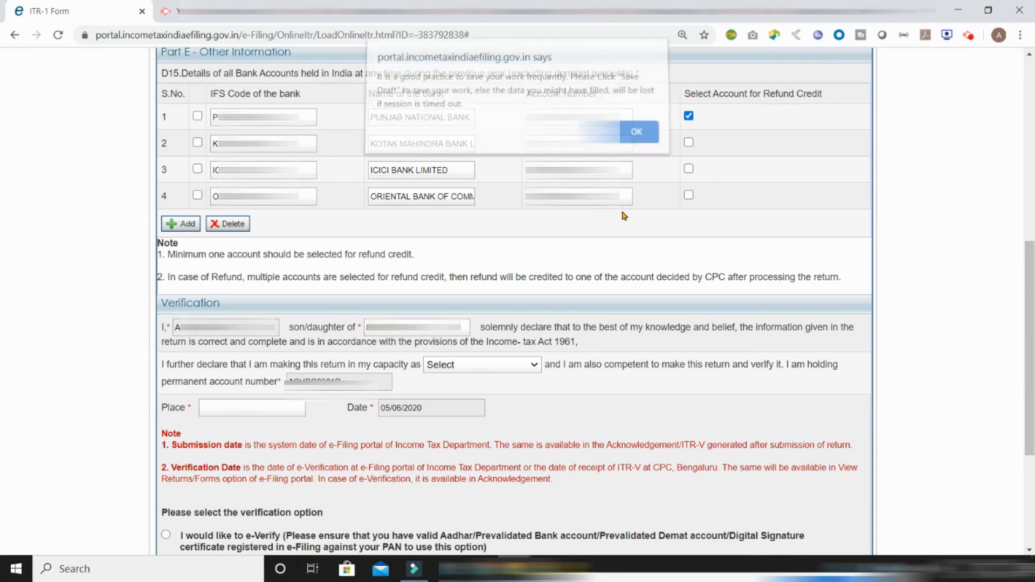
{"action": "left_click", "coordinate": [631, 136]}
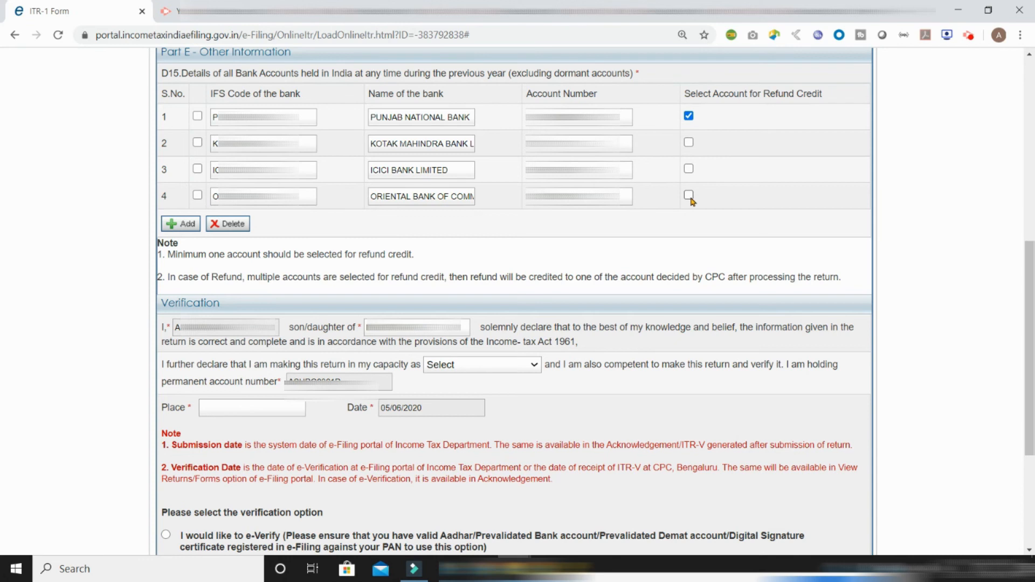
{"action": "left_click", "coordinate": [197, 196]}
{"action": "left_click", "coordinate": [222, 223]}
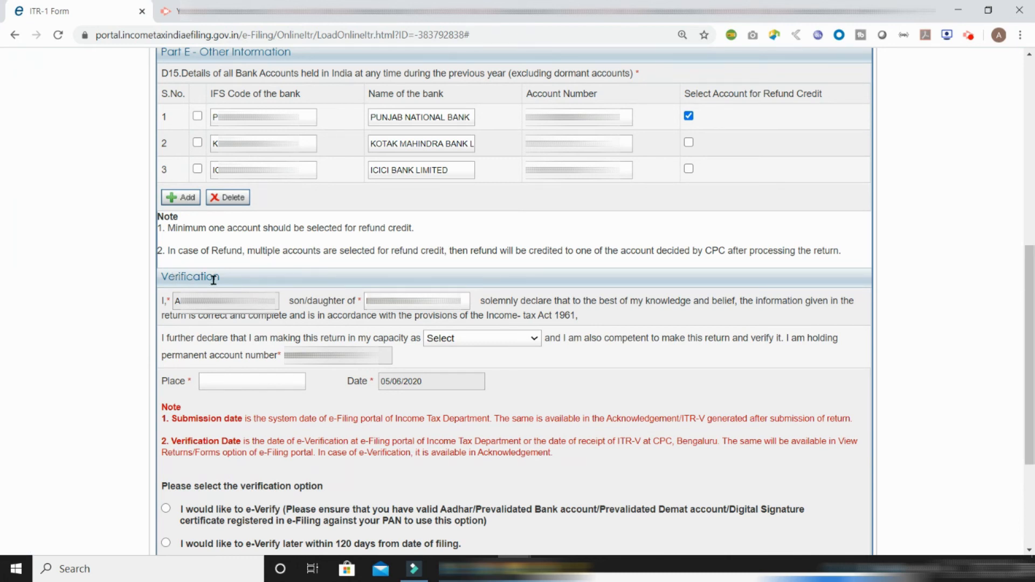
Set the verification capacity to Self and the place to Lucknow
{"action": "left_click", "coordinate": [478, 339]}
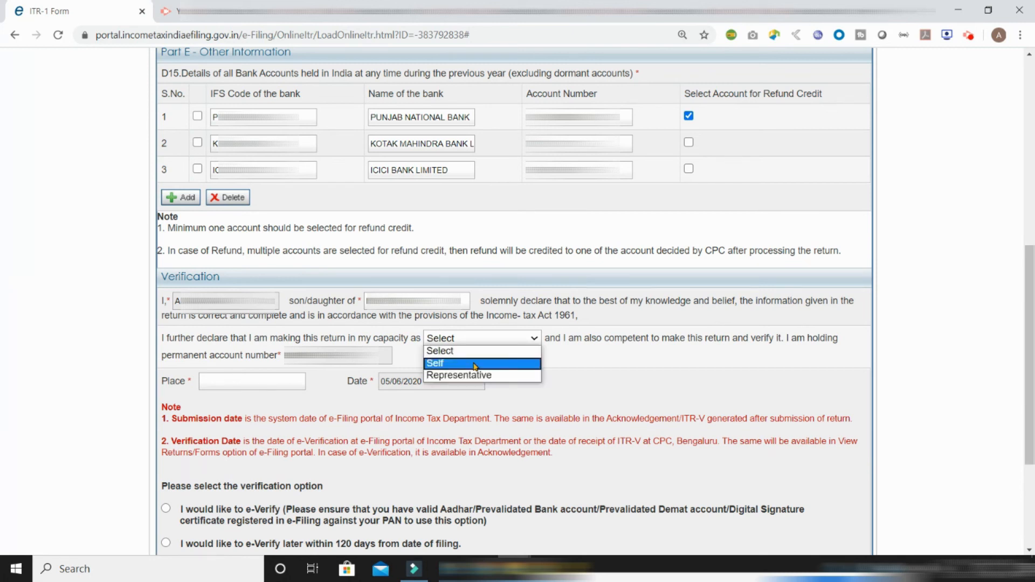
{"action": "left_click", "coordinate": [474, 365]}
{"action": "left_click", "coordinate": [252, 380]}
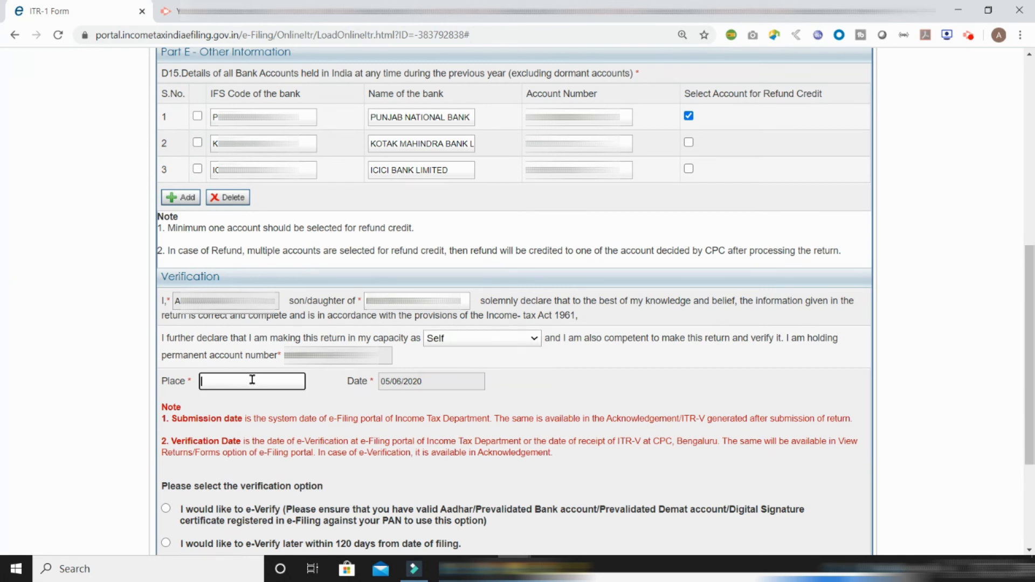
{"action": "type", "text": "Lucknow"}
Choose to e-Verify the return later within 120 days and request the Preview & Submit
{"action": "scroll", "coordinate": [251, 380], "scroll_direction": "down", "scroll_amount": 4}
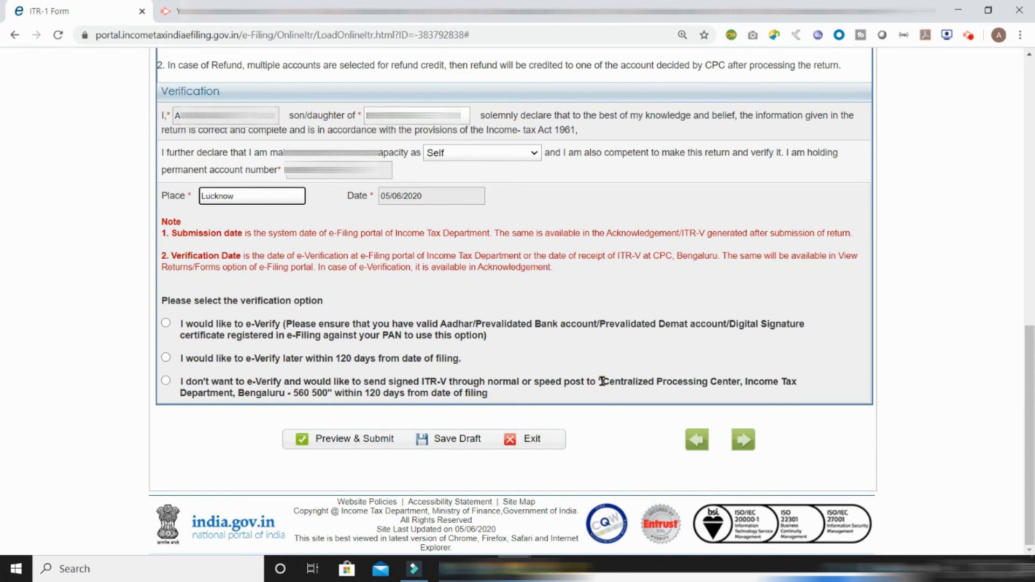
{"action": "left_click", "coordinate": [166, 358]}
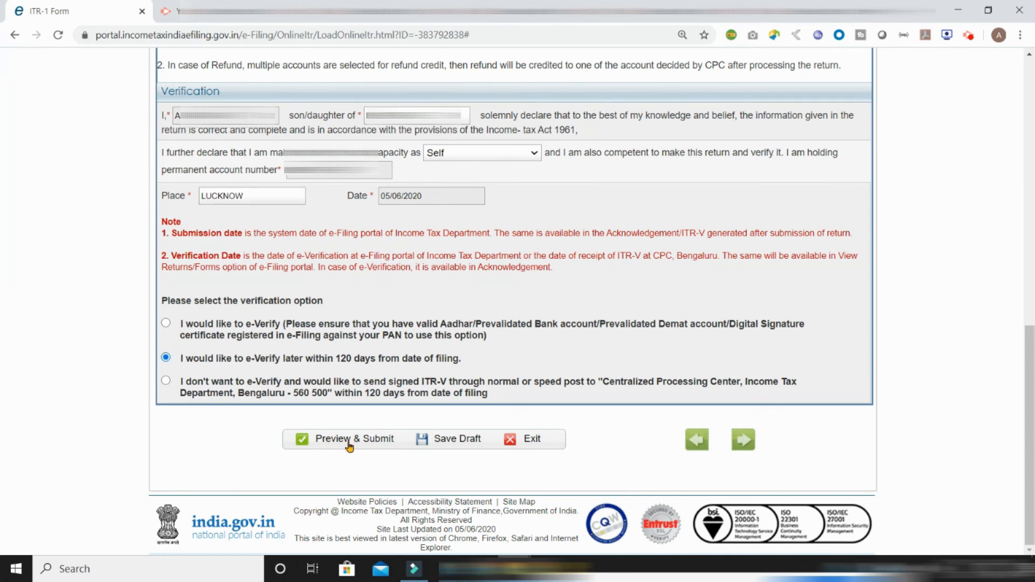
{"action": "left_click", "coordinate": [349, 443]}
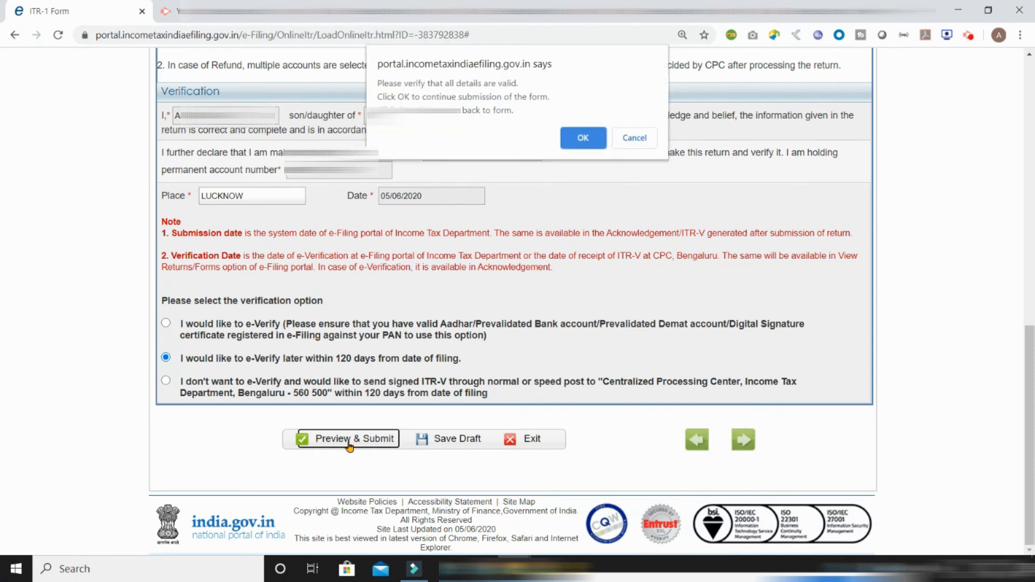
Confirm the prompt and scroll through the full ITR-1 preview for Assessment Year 2020-21
{"action": "left_click", "coordinate": [582, 139]}
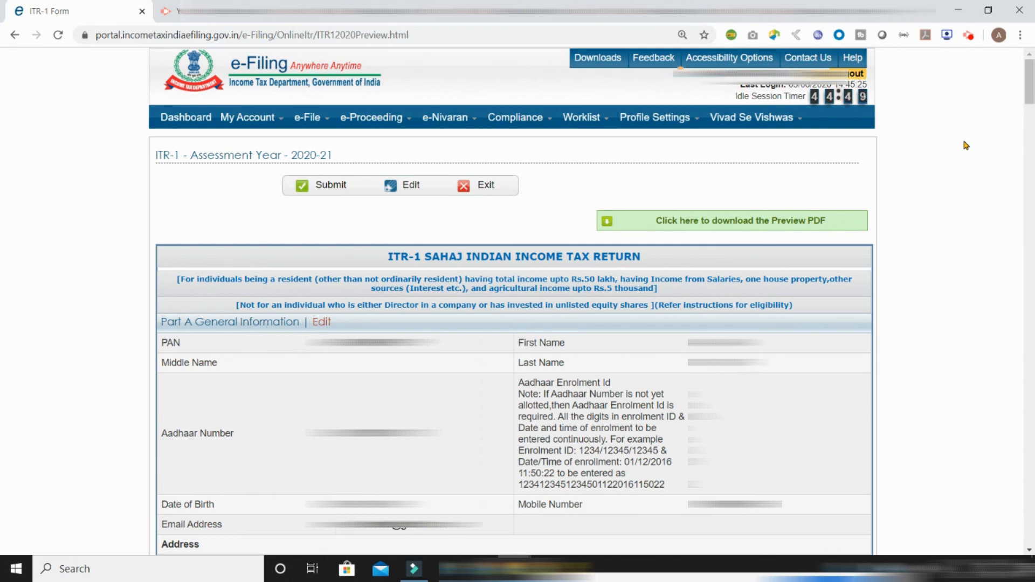
{"action": "scroll", "coordinate": [965, 145], "scroll_direction": "down", "scroll_amount": 10}
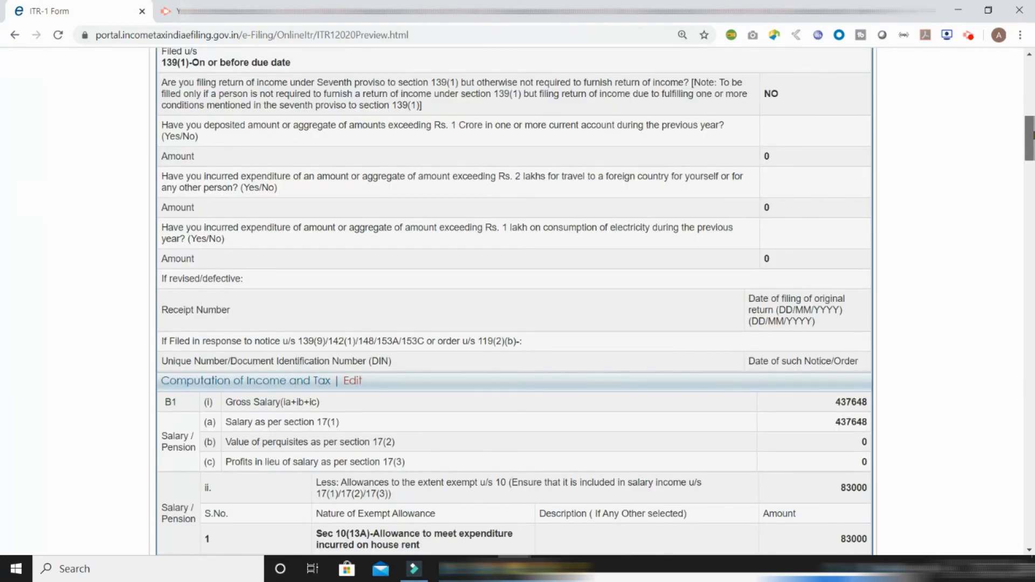
{"action": "scroll", "coordinate": [514, 302], "scroll_direction": "down", "scroll_amount": 18}
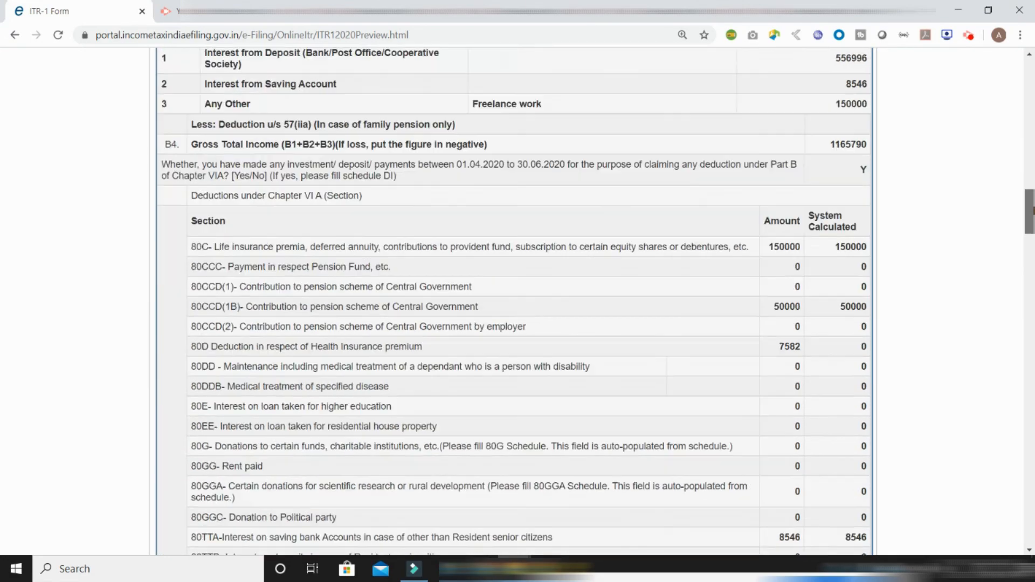
{"action": "scroll", "coordinate": [514, 302], "scroll_direction": "down", "scroll_amount": 20}
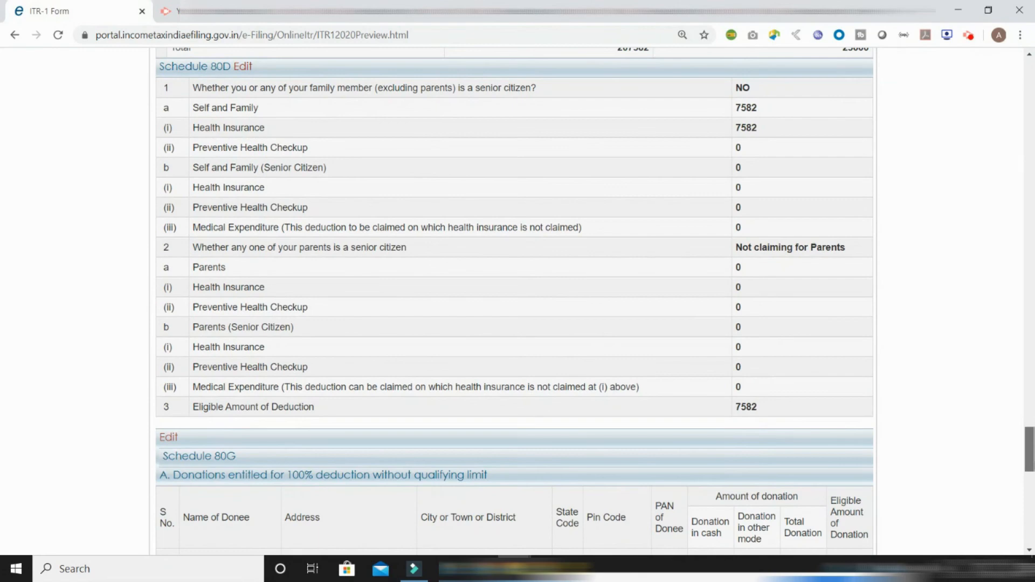
{"action": "scroll", "coordinate": [514, 302], "scroll_direction": "down", "scroll_amount": 20}
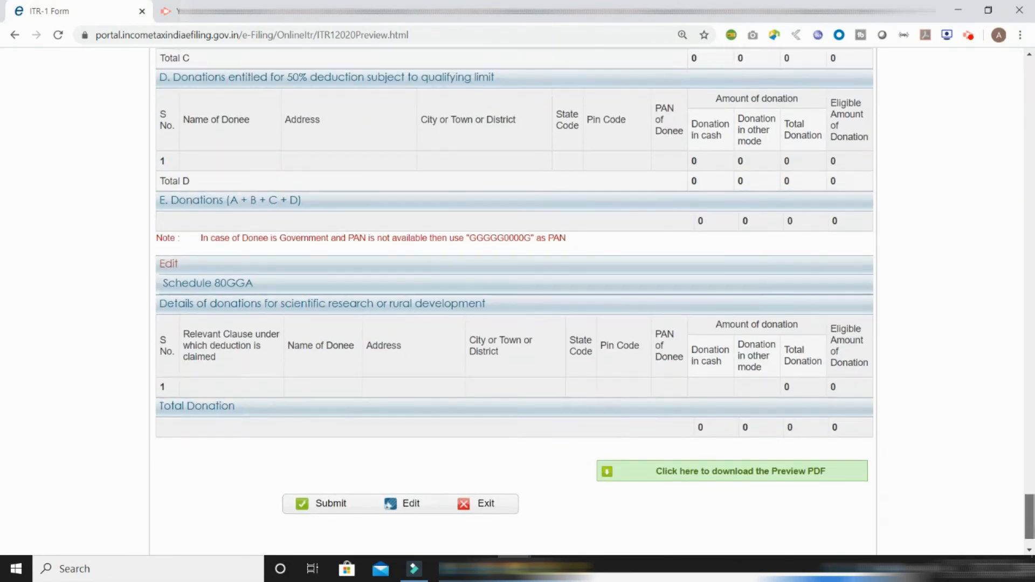
{"action": "scroll", "coordinate": [515, 301], "scroll_direction": "down", "scroll_amount": 2}
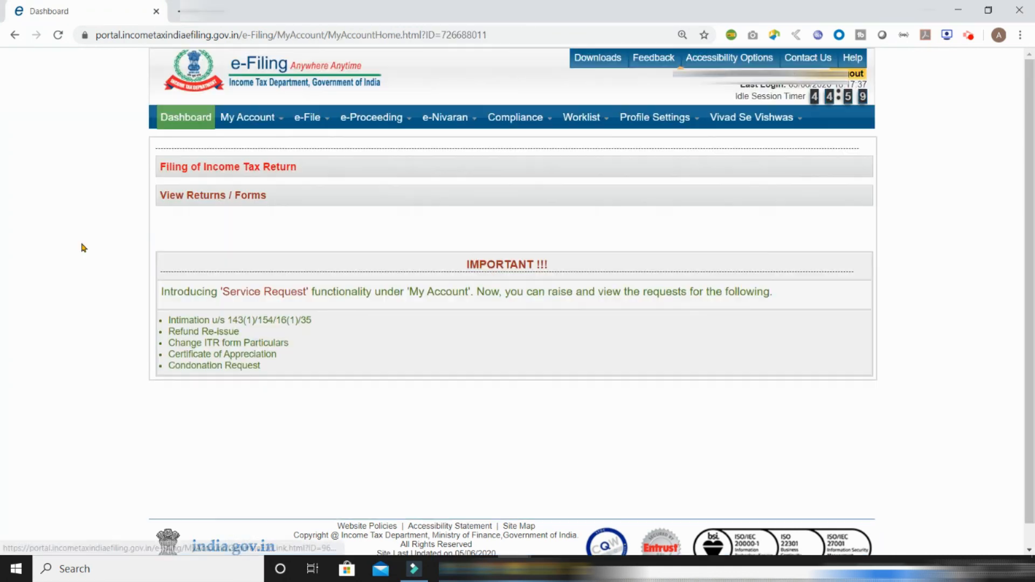
Go to My Account's e-Verify Return page
{"action": "mouse_move", "coordinate": [248, 119]}
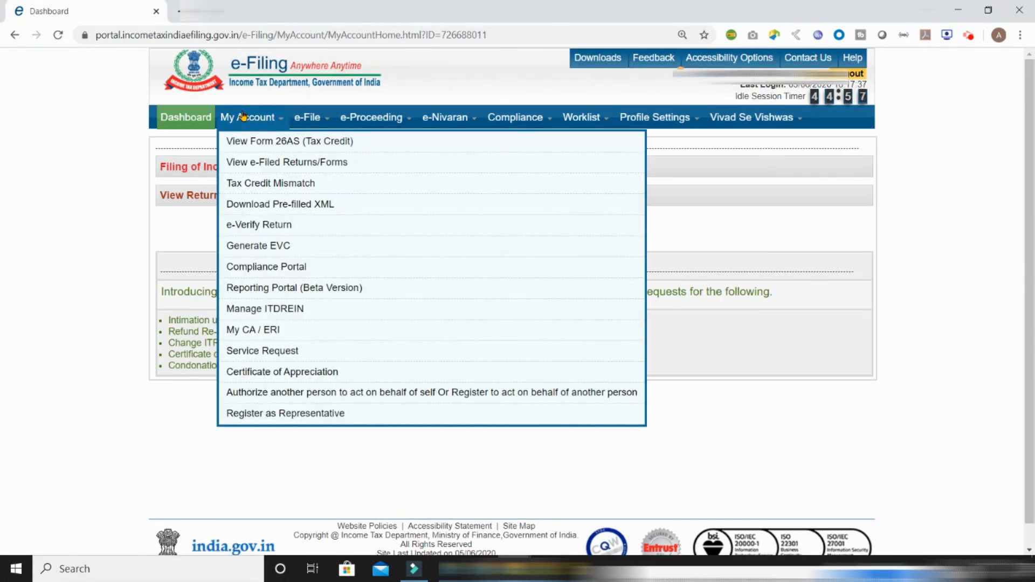
{"action": "left_click", "coordinate": [280, 230]}
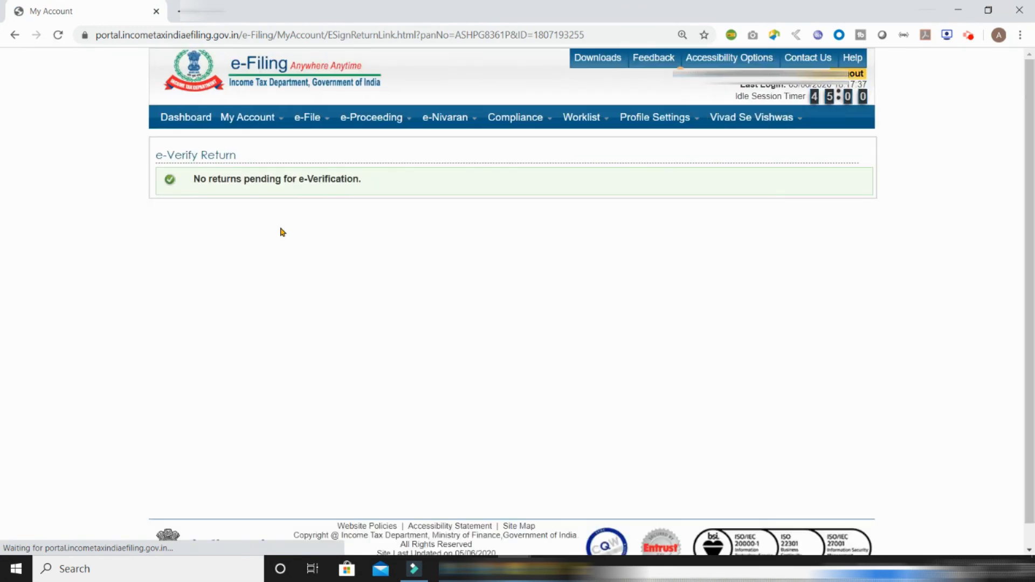